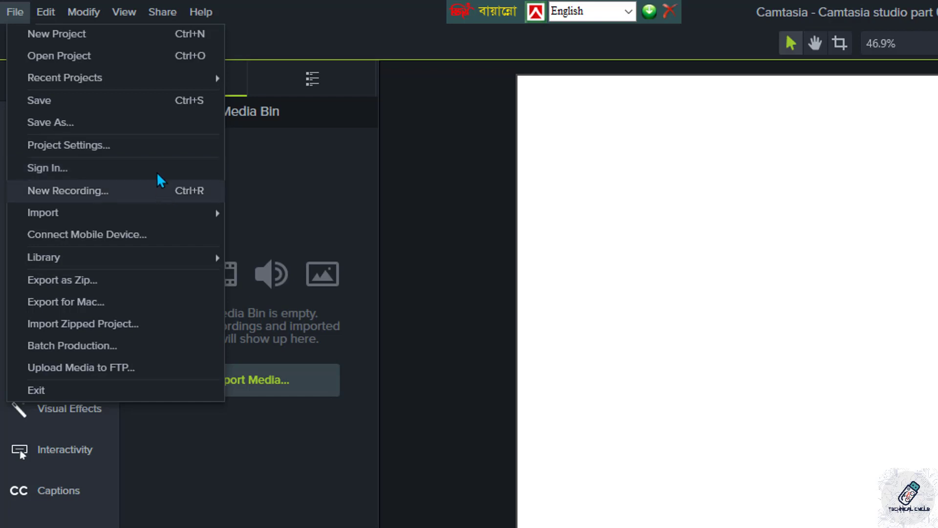
left_click(314, 40)
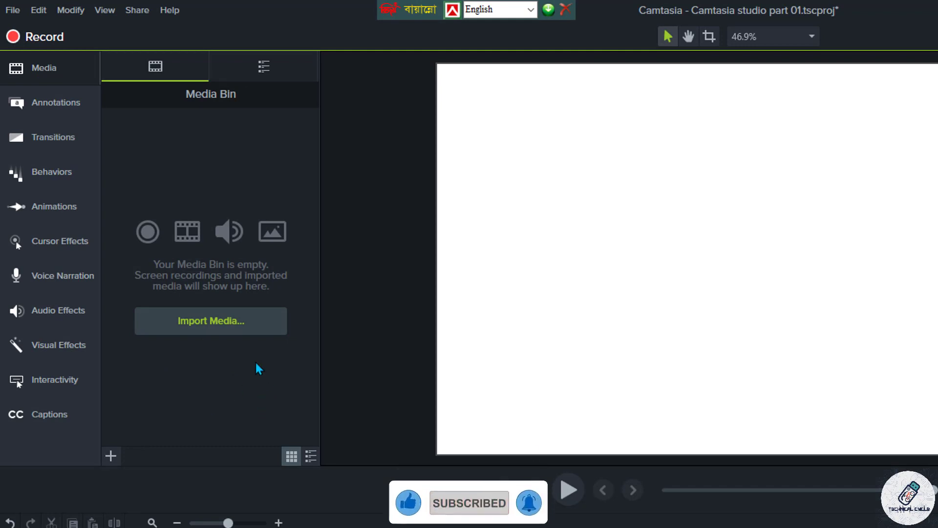
left_click(214, 331)
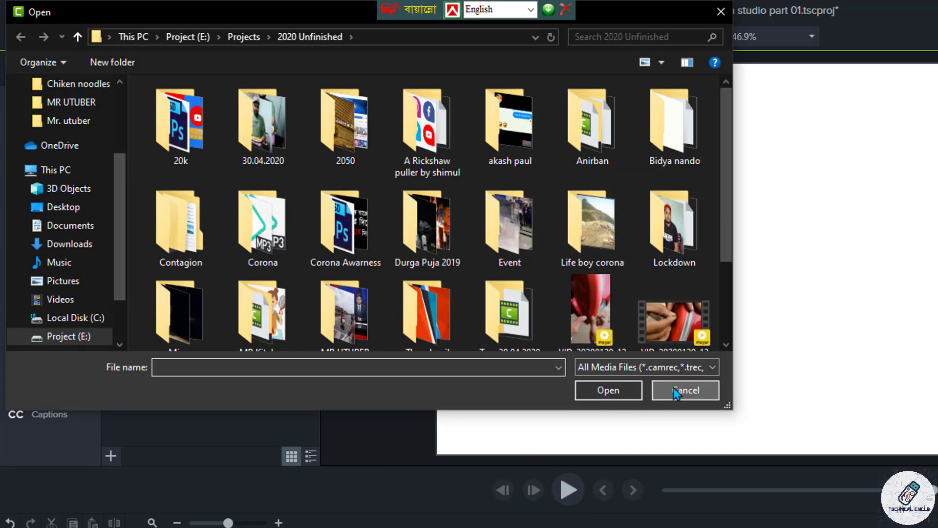
left_click(676, 390)
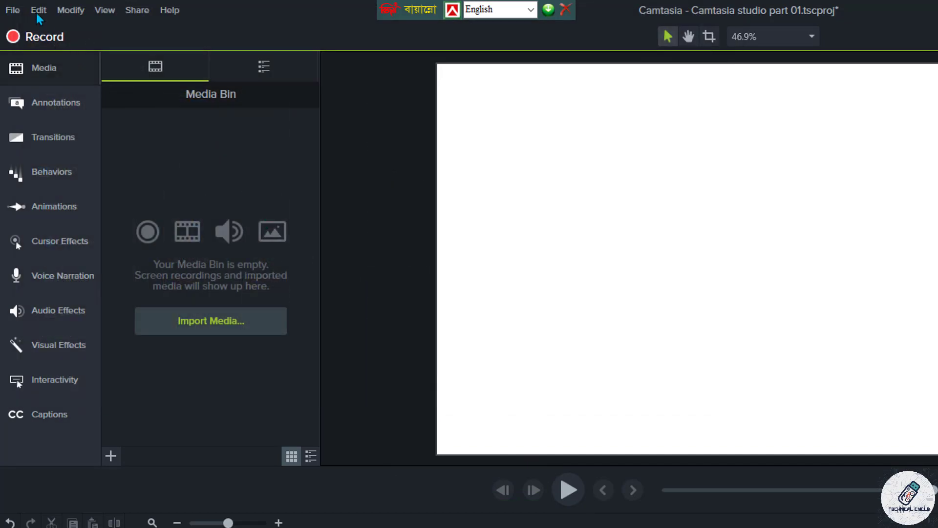
left_click(12, 10)
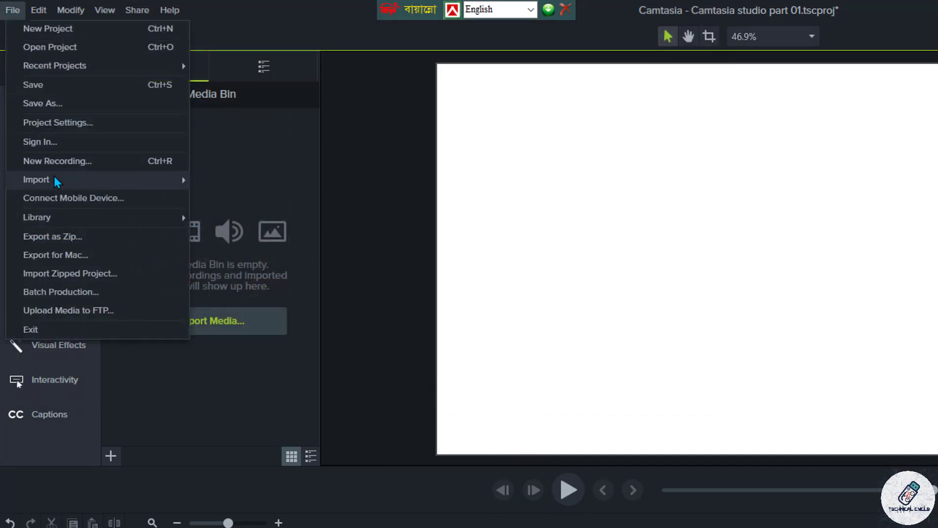
mouse_move(57, 181)
left_click(233, 183)
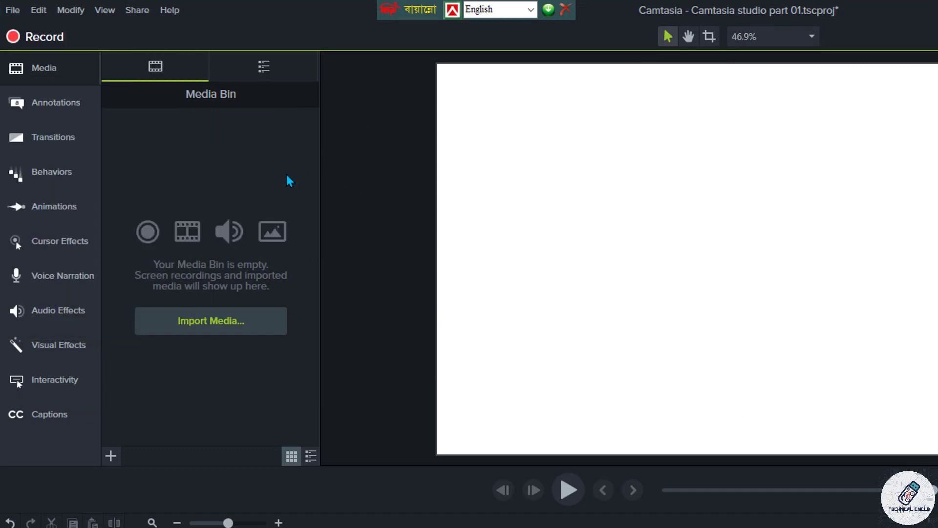
left_click(116, 461)
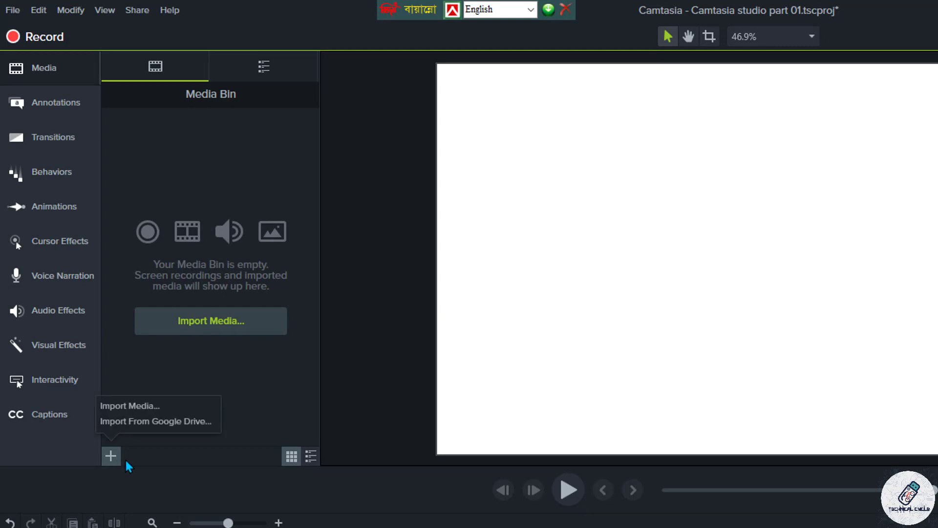
left_click(150, 367)
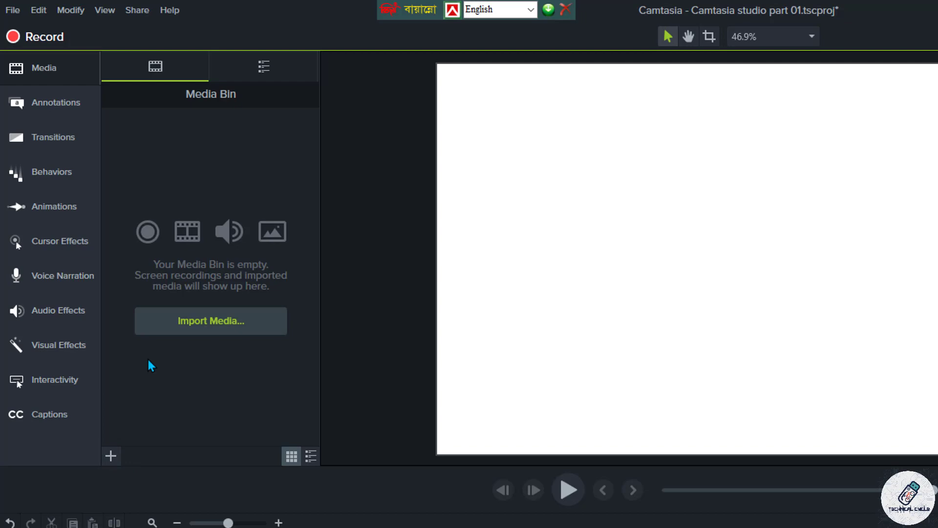
- Import the life boy video from the Life boy corona folder into the media bin
left_click(176, 326)
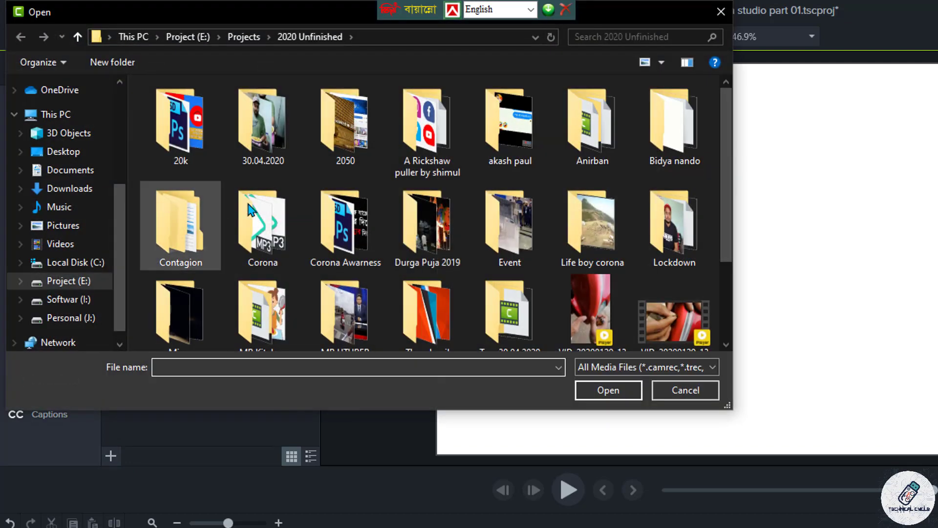
double_click(592, 225)
left_click(216, 163)
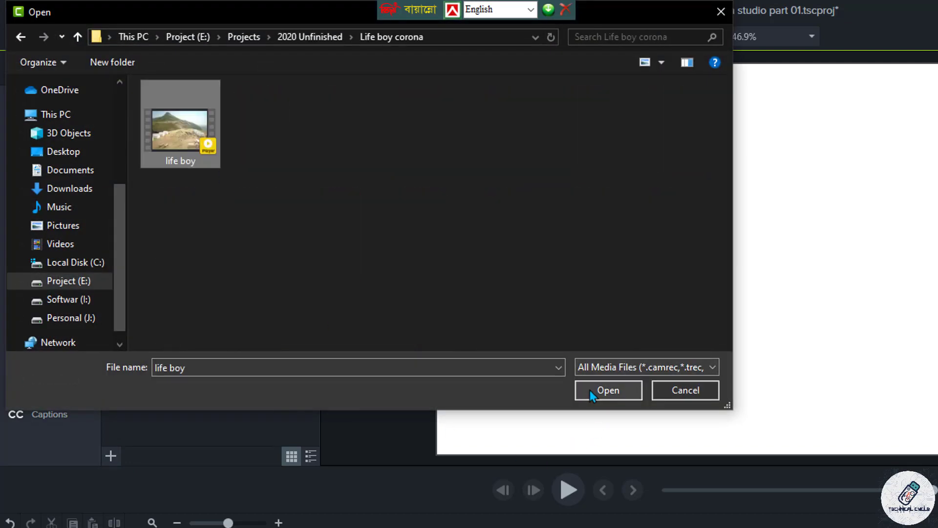
left_click(606, 390)
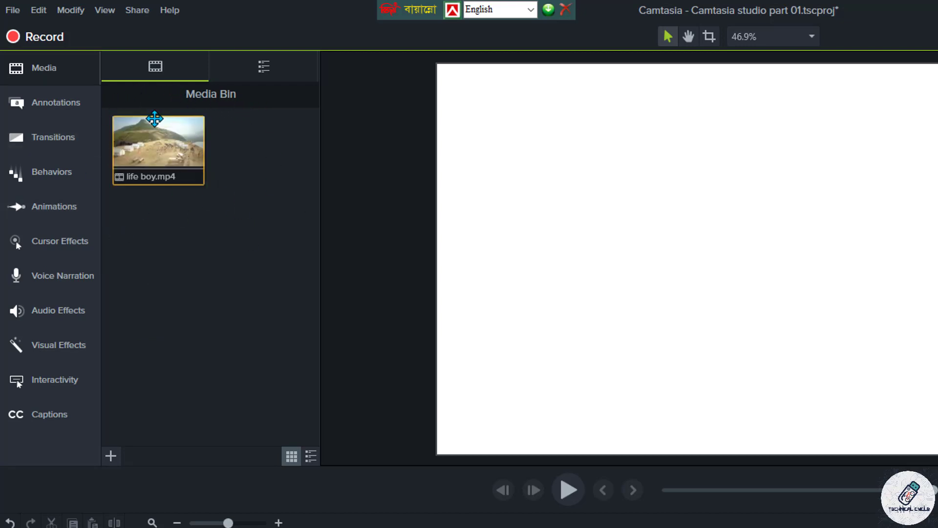
- Import the VID_20200129_142700 video from the 2020 Unfinished folder into the media bin
left_click(112, 457)
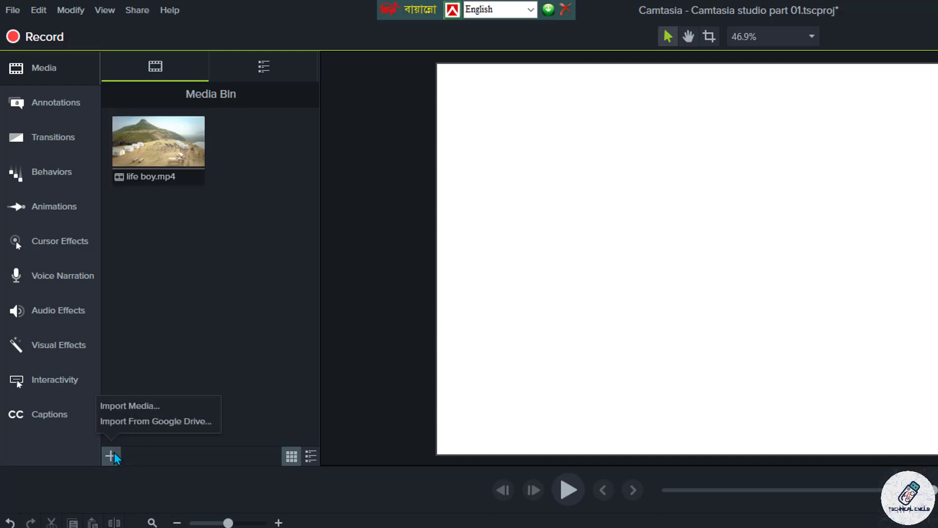
left_click(128, 405)
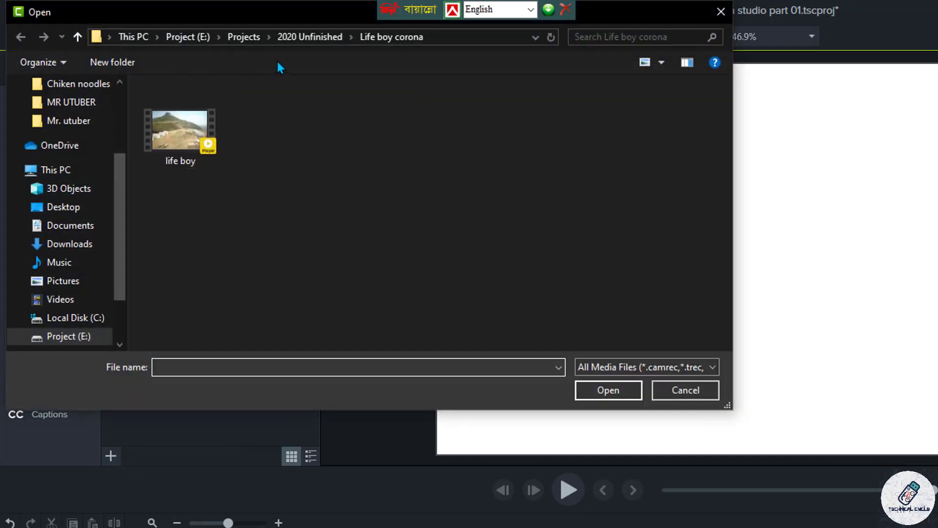
left_click(316, 39)
double_click(288, 302)
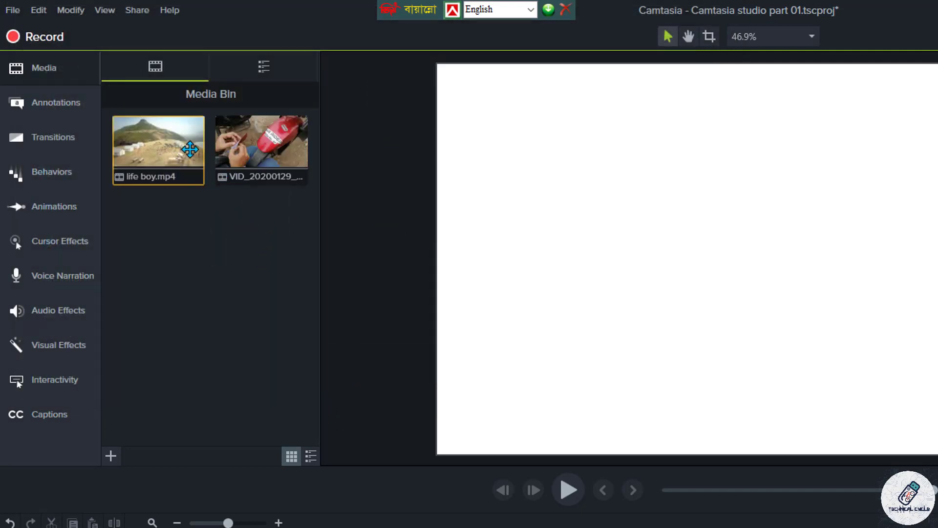
- View the imported media as a detailed list and return to the thumbnail view
key("ctrl+a")
left_click(183, 238)
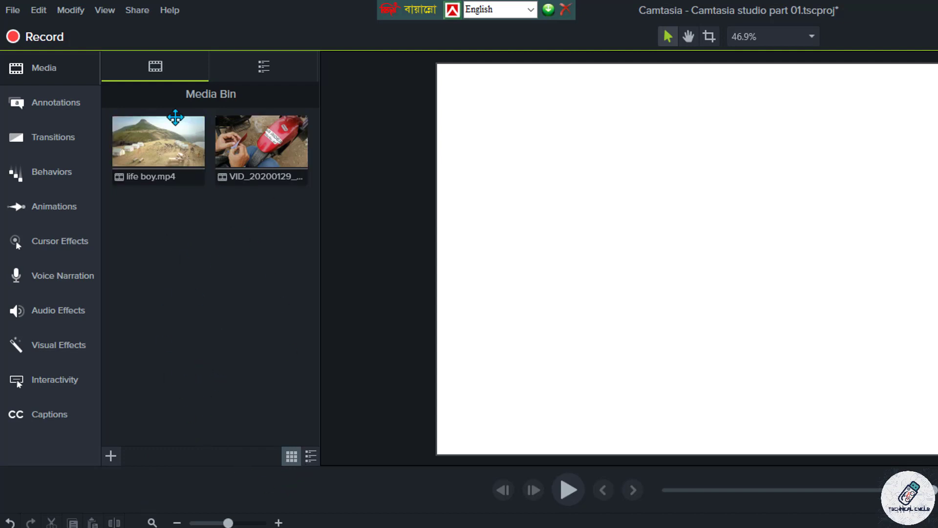
left_click(311, 457)
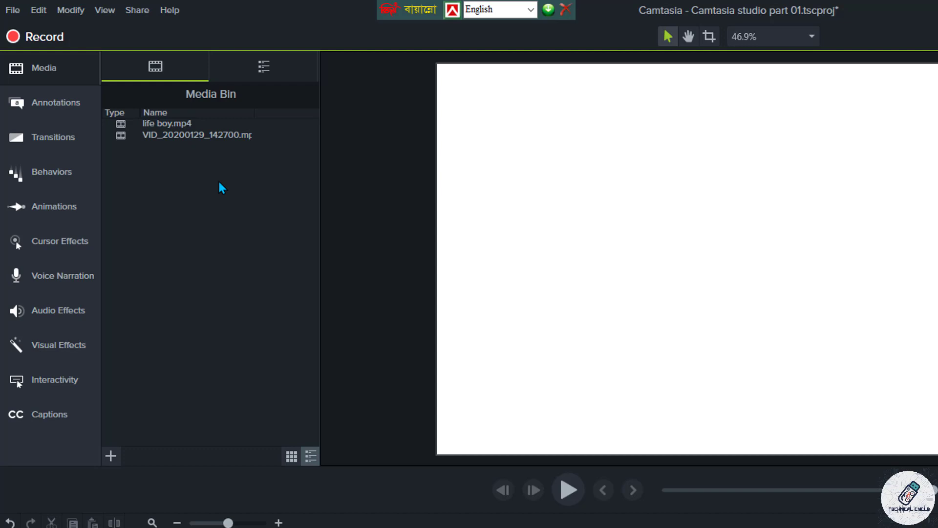
left_click(291, 456)
- Preview life boy.mp4 from the media bin, pause the playback and close the preview
left_click(161, 149)
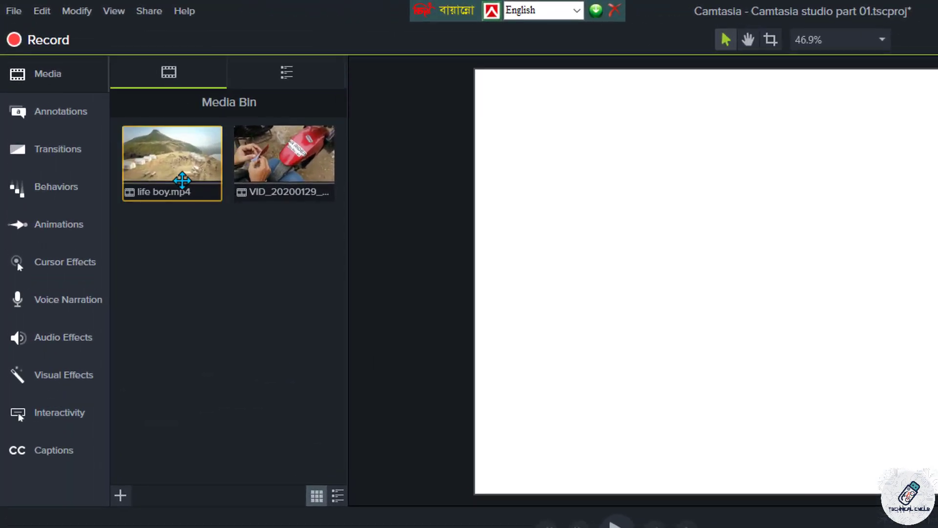
mouse_move(180, 182)
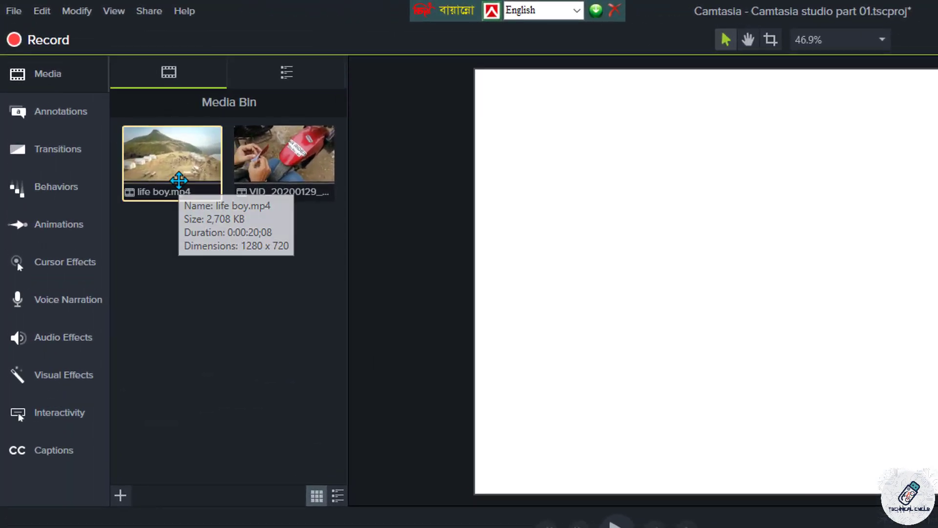
right_click(182, 185)
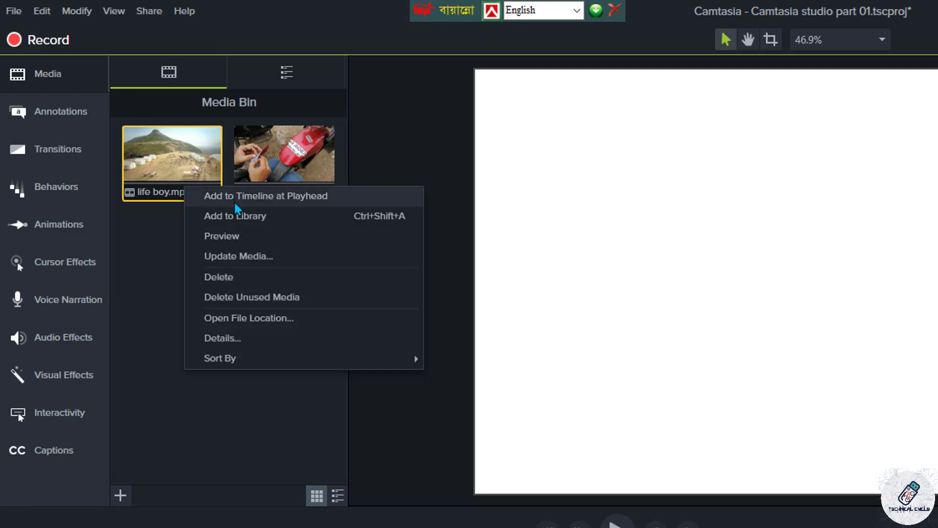
left_click(243, 238)
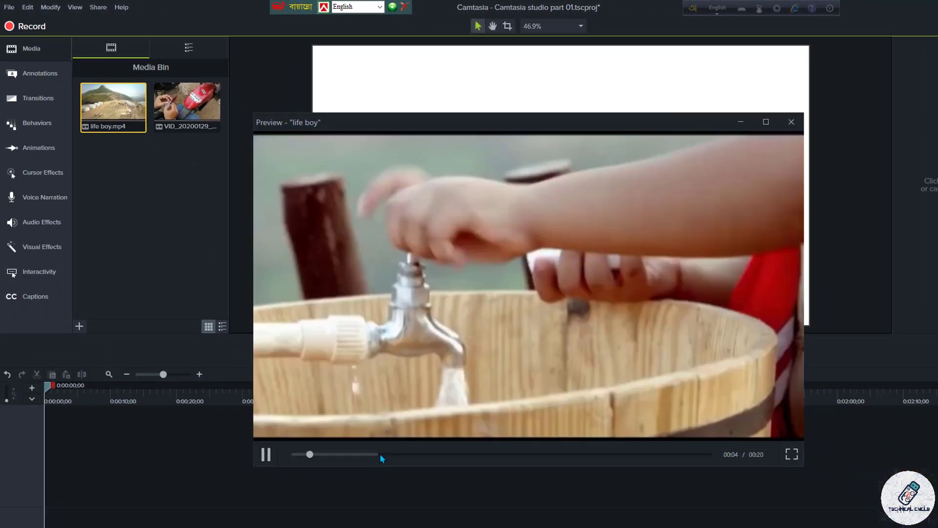
left_click(274, 456)
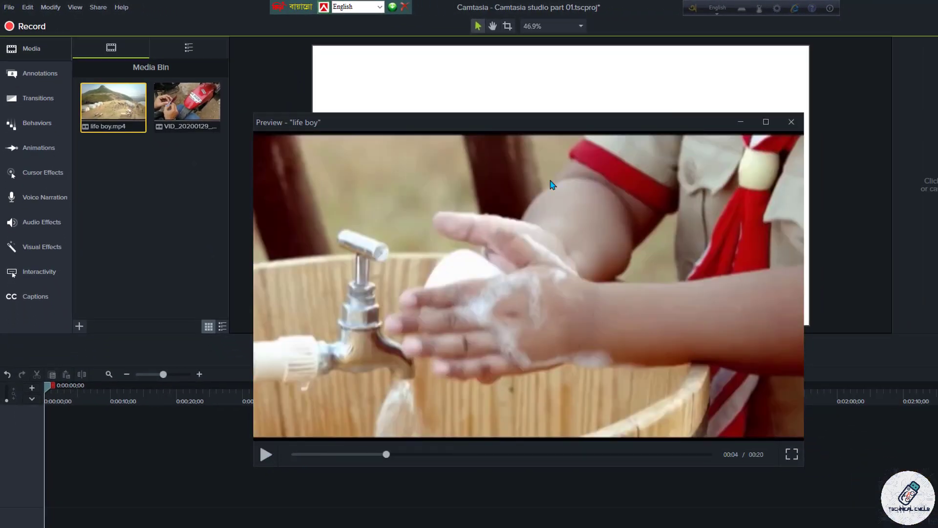
left_click(792, 122)
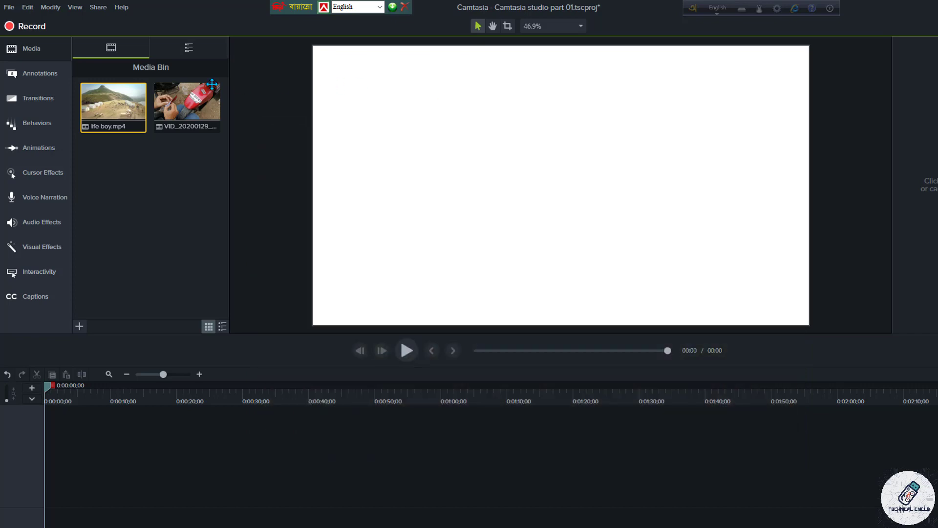
double_click(113, 110)
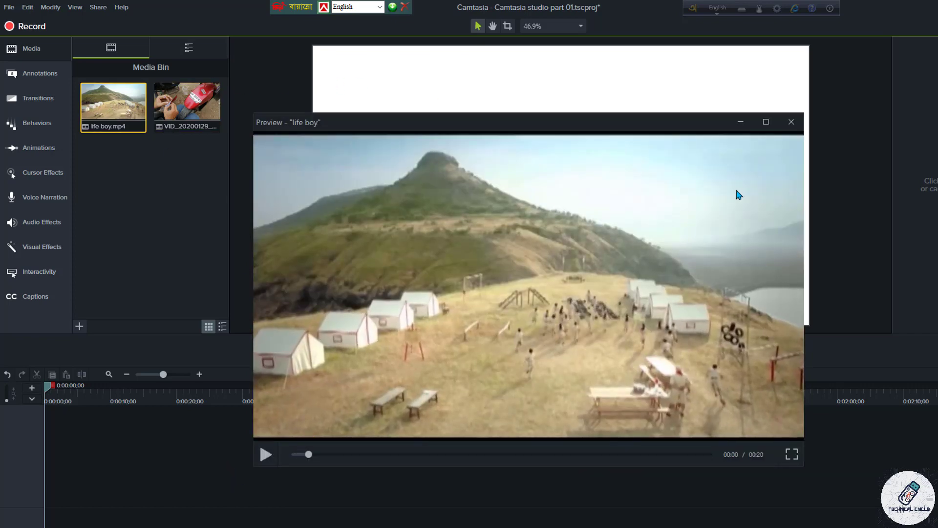
left_click(792, 122)
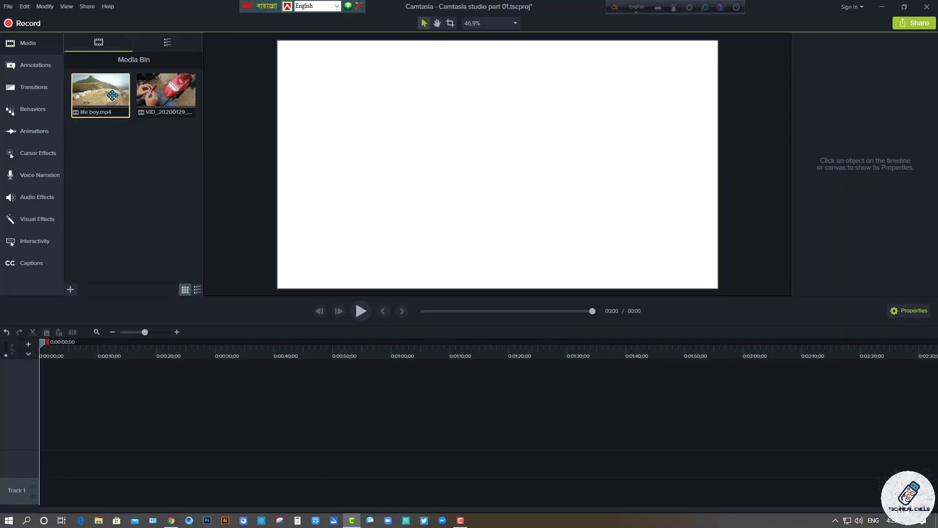
- Place life boy.mp4 at the start of Track 1 on the timeline
left_click_drag(112, 99, 35, 501)
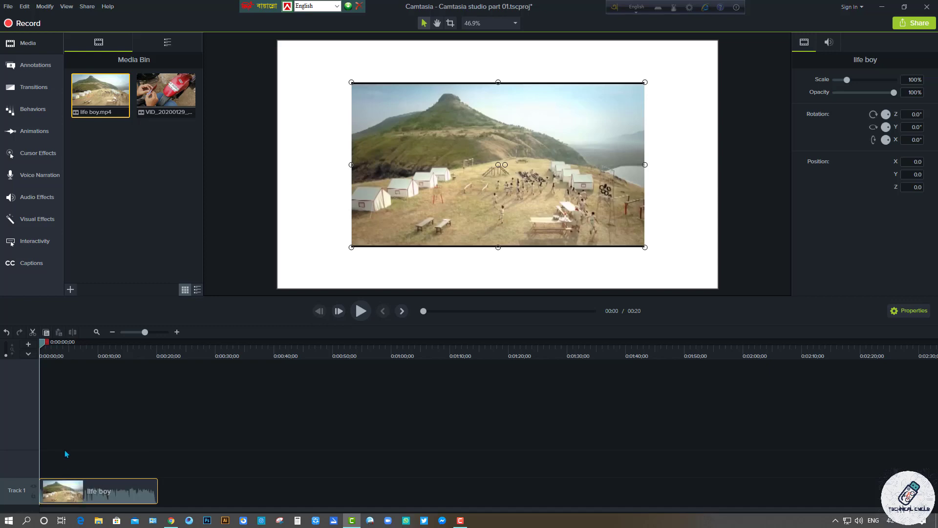
left_click(89, 436)
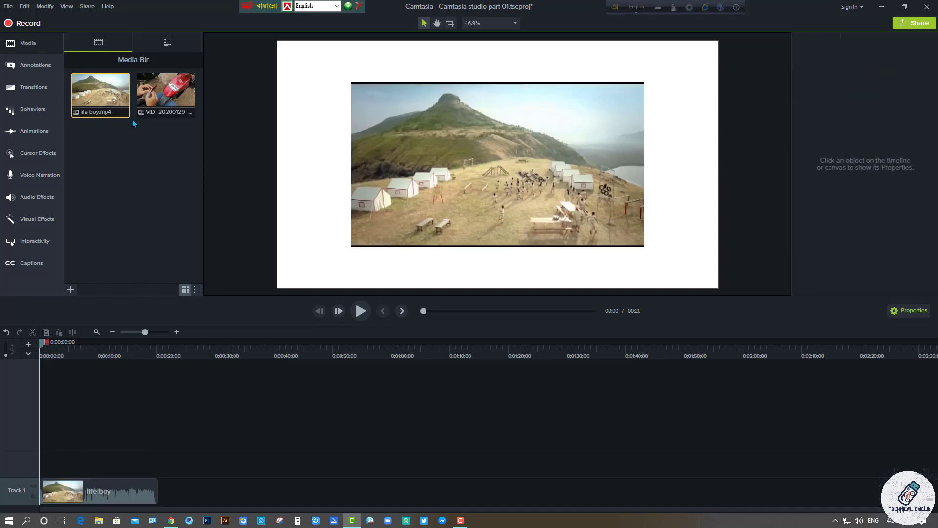
- Add a second copy of life boy.mp4 to the timeline at the playhead and delete that copy from Track 2
right_click(108, 101)
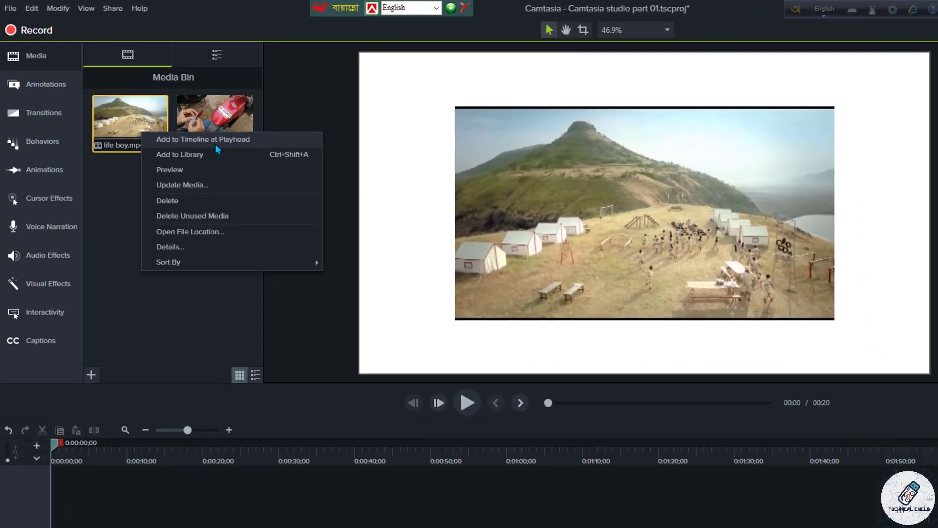
left_click(259, 172)
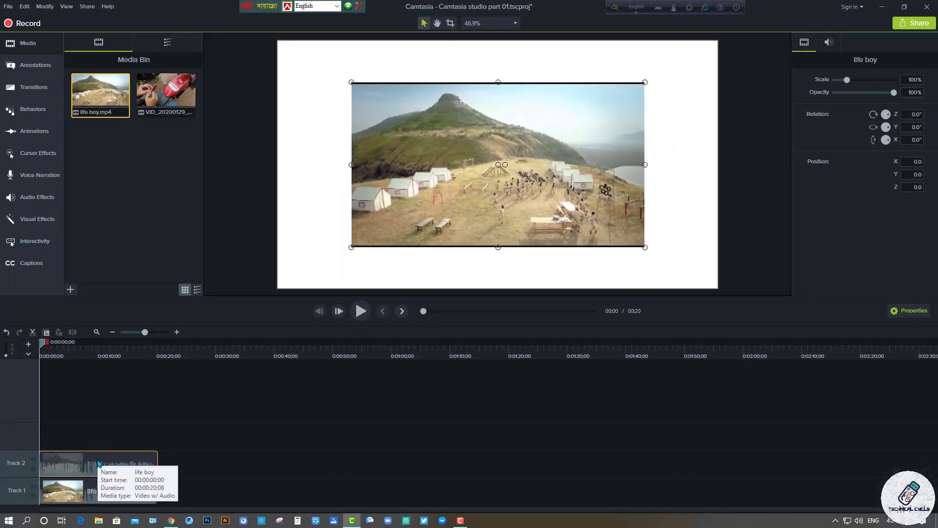
left_click_drag(97, 460, 97, 459)
key("Delete")
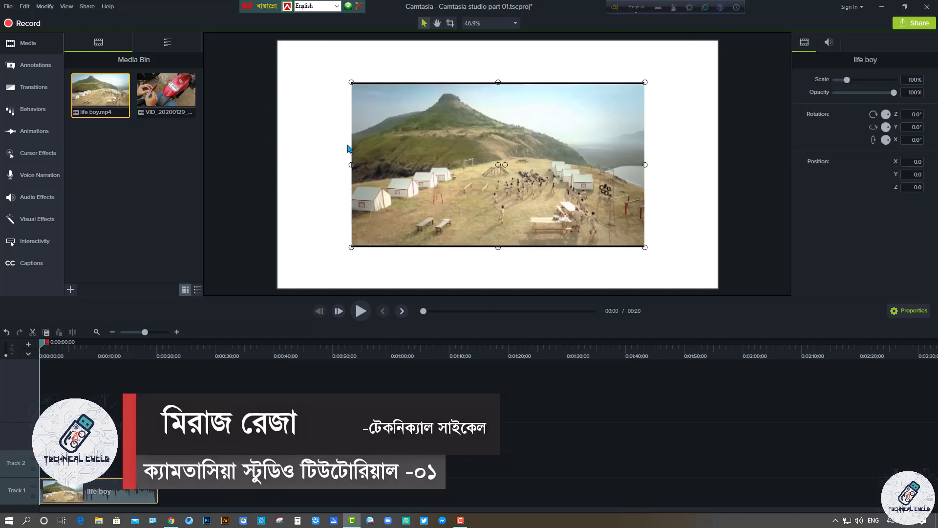
- Enlarge the life boy video to 150% scale so it fills the canvas
left_click_drag(352, 247, 278, 288)
left_click_drag(646, 83, 718, 41)
- Split the life boy clip on Track 1 at 0:00:02;10
left_click_drag(44, 344, 59, 347)
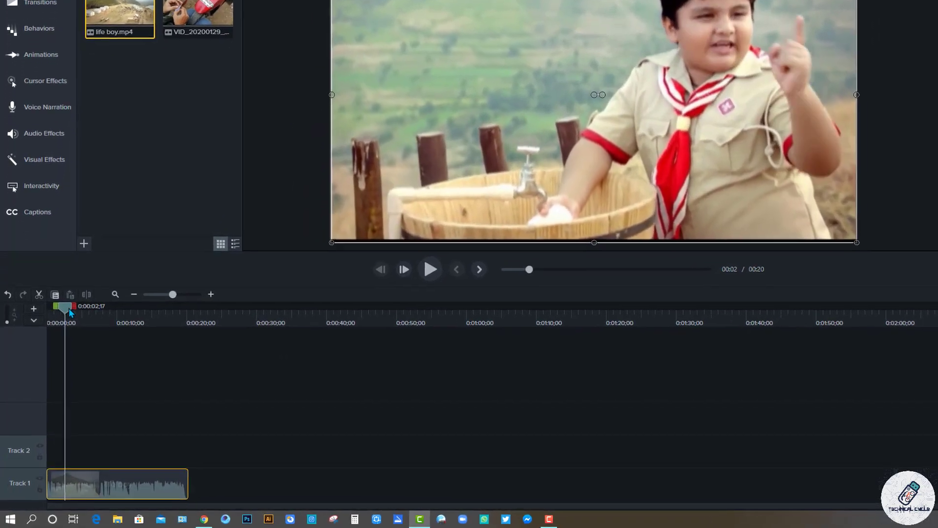
left_click_drag(70, 313, 65, 309)
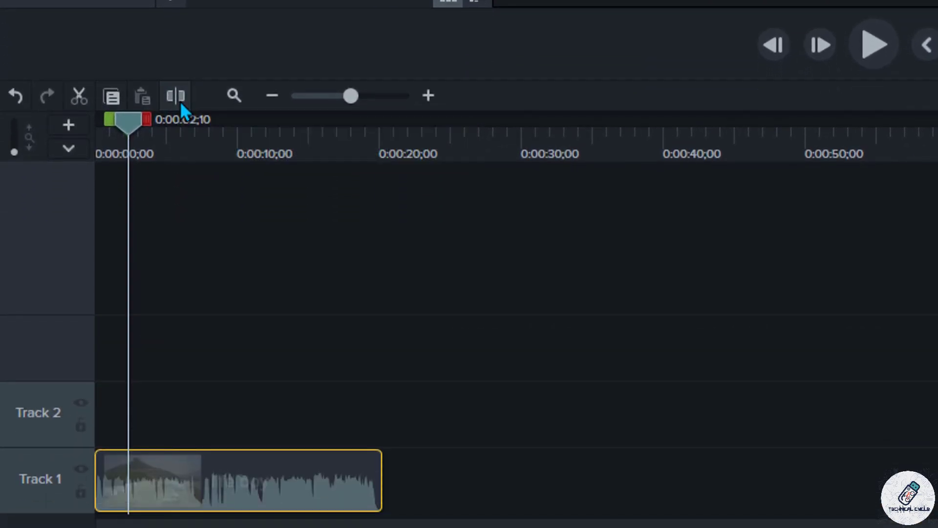
left_click(180, 101)
left_click_drag(153, 444, 156, 481)
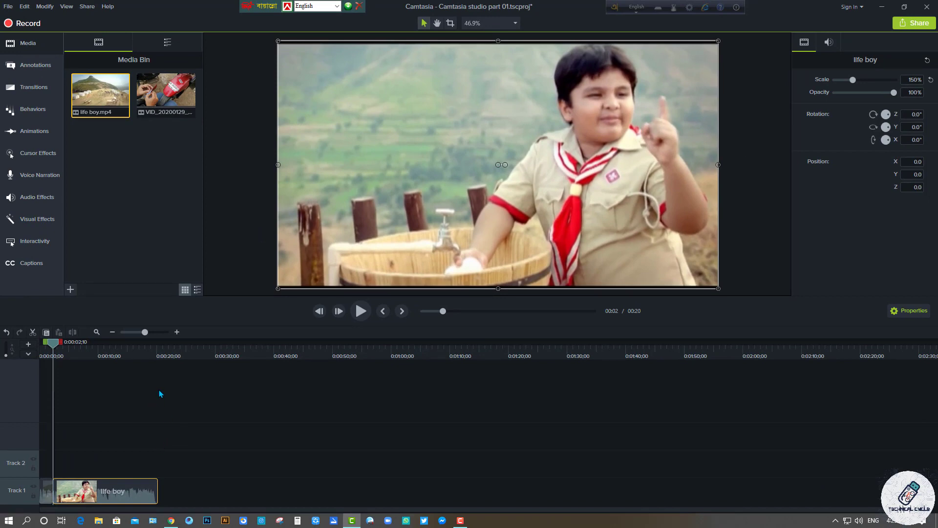
left_click_drag(53, 343, 53, 347)
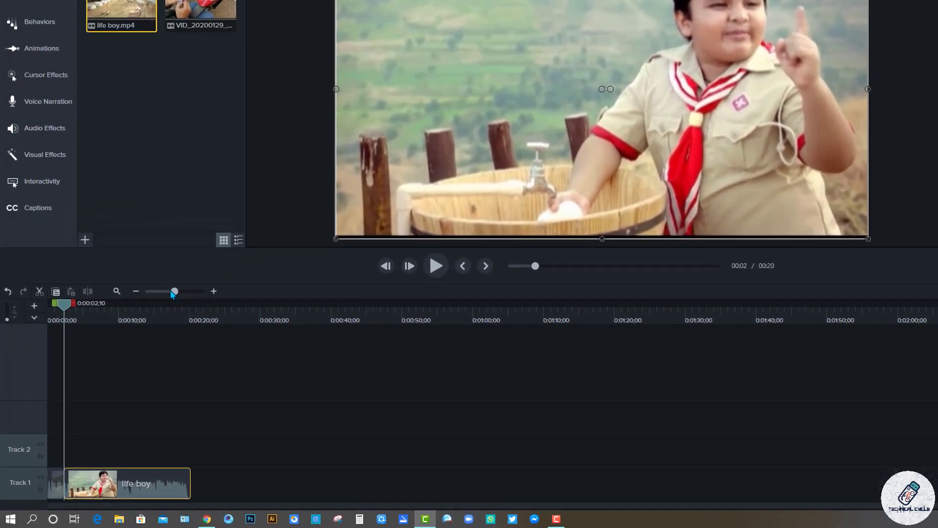
- Split the second life boy segment on Track 1 at 0:00:07;13
left_click_drag(145, 333, 129, 333)
left_click_drag(163, 280, 190, 281)
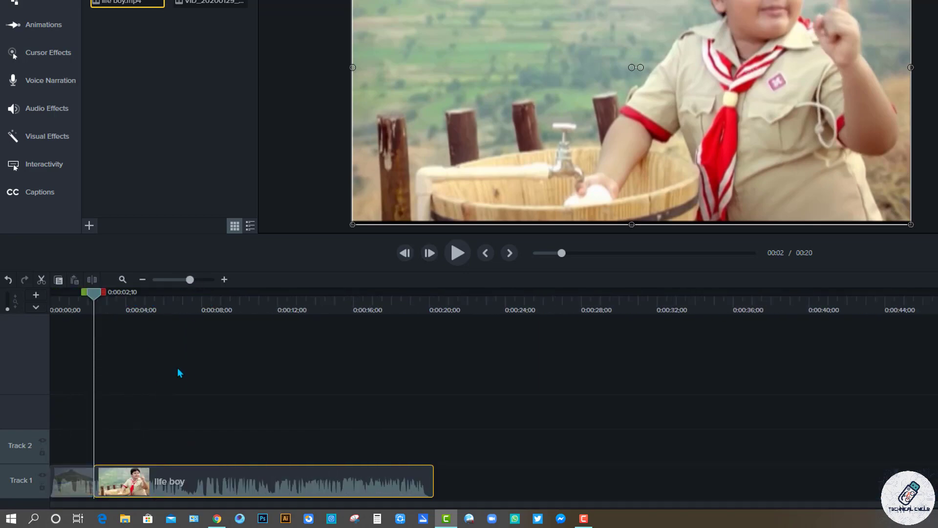
left_click(137, 435)
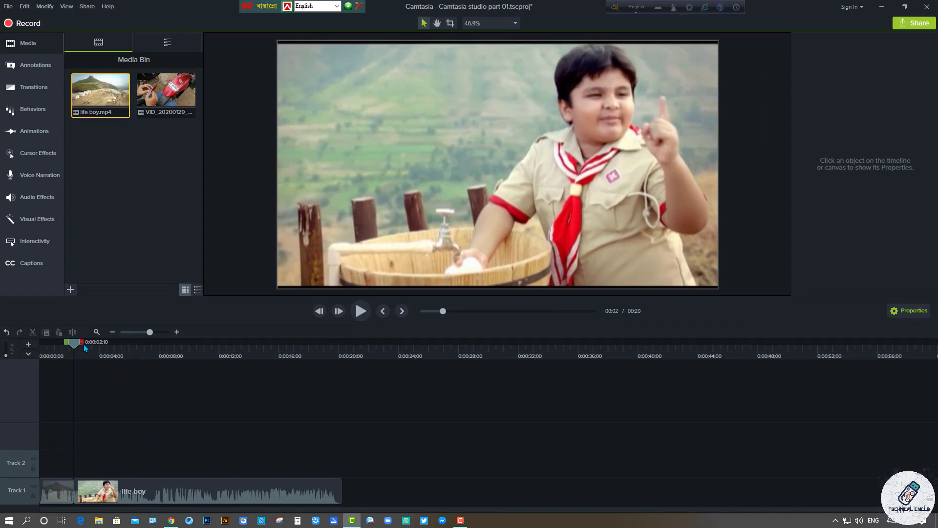
left_click_drag(75, 345, 154, 359)
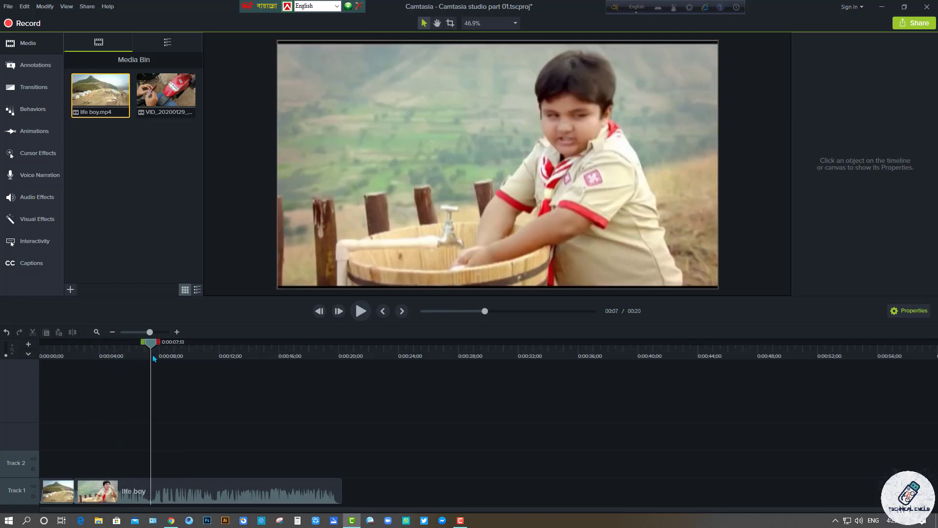
left_click(130, 492)
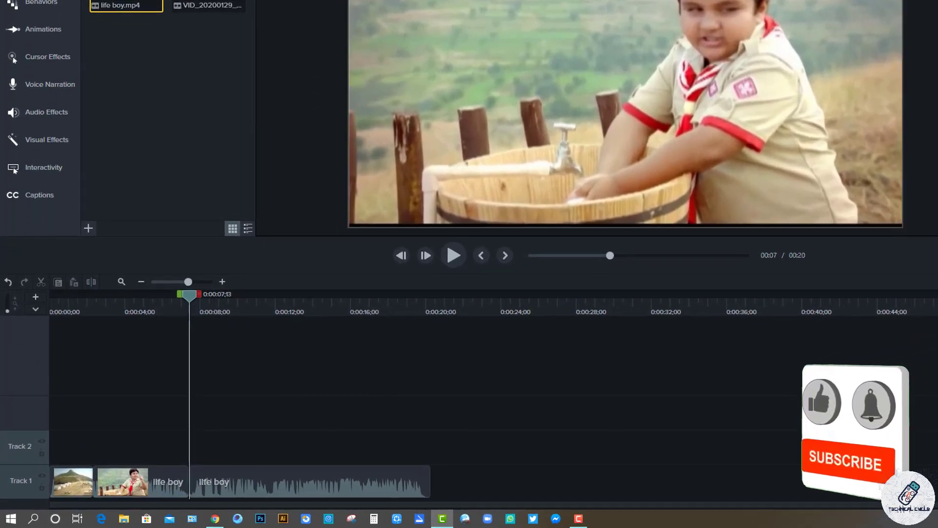
left_click(73, 332)
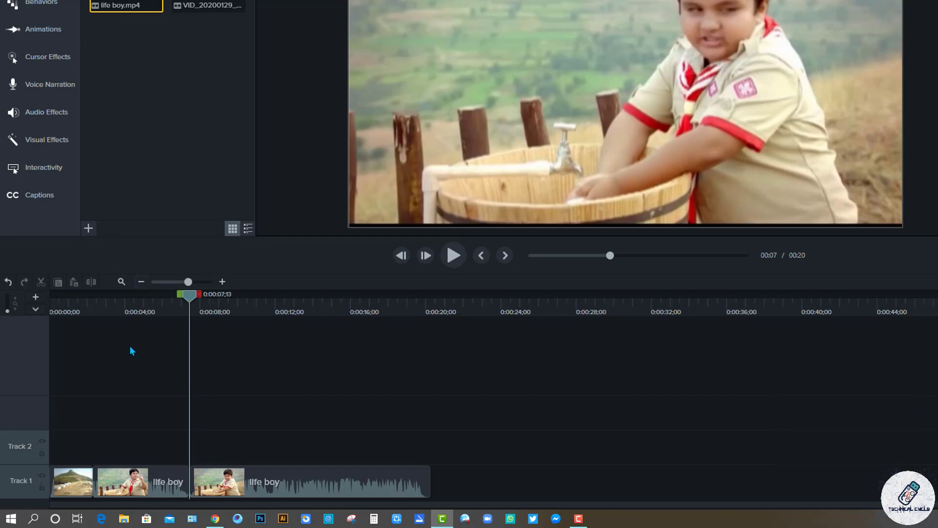
- Split the last life boy segment on Track 1 at 0:00:11;13
left_click_drag(189, 299, 264, 299)
left_click(263, 473)
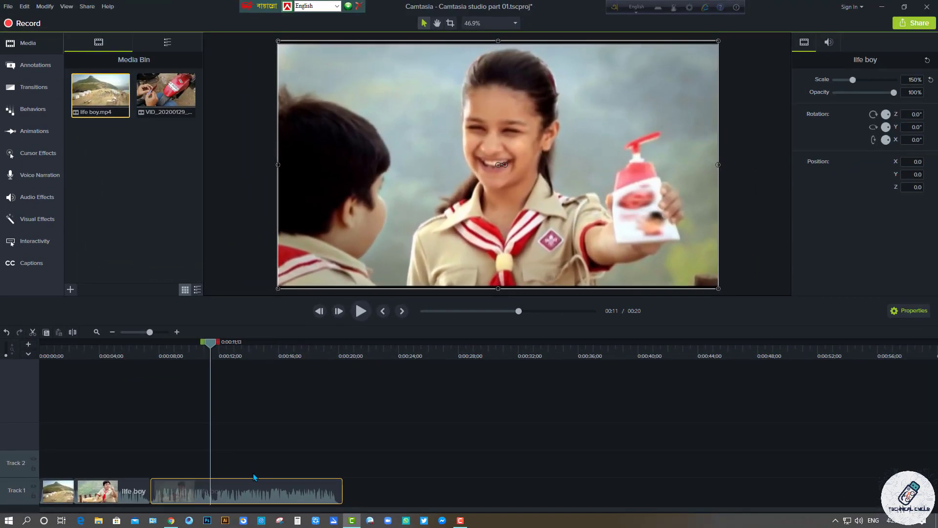
left_click(254, 477)
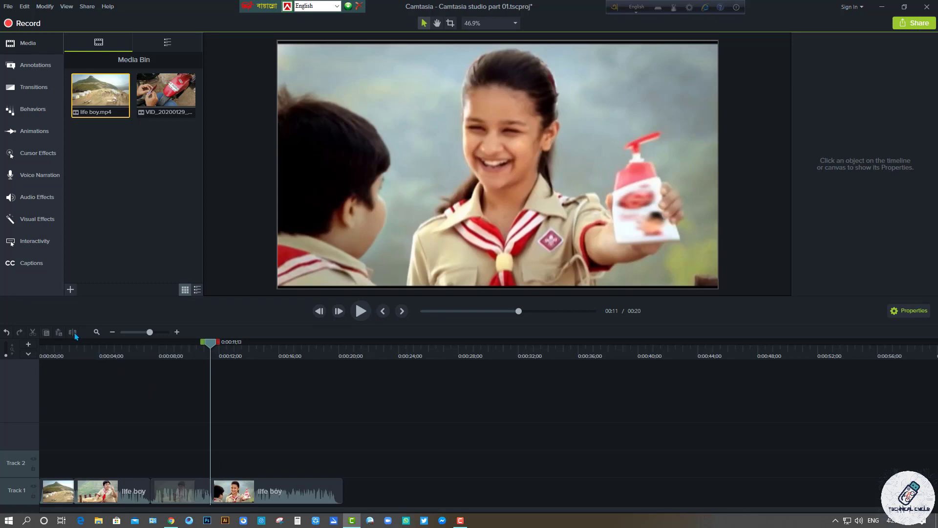
mouse_move(216, 348)
left_mouse_down()
mouse_move(185, 361)
mouse_move(214, 362)
left_mouse_up()
- Delete the life boy segment starting at 0:00:11;13 from Track 1 and undo the deletion
left_click(235, 490)
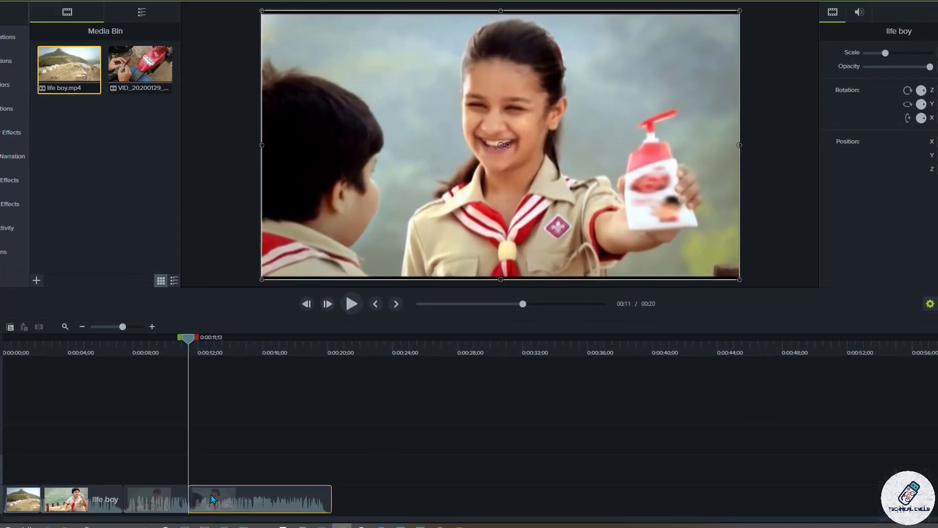
right_click(212, 498)
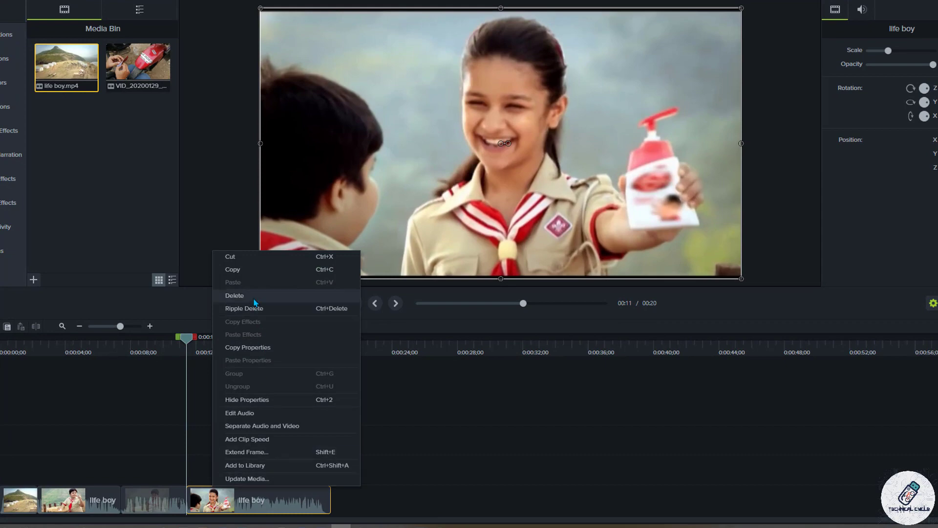
left_click(204, 458)
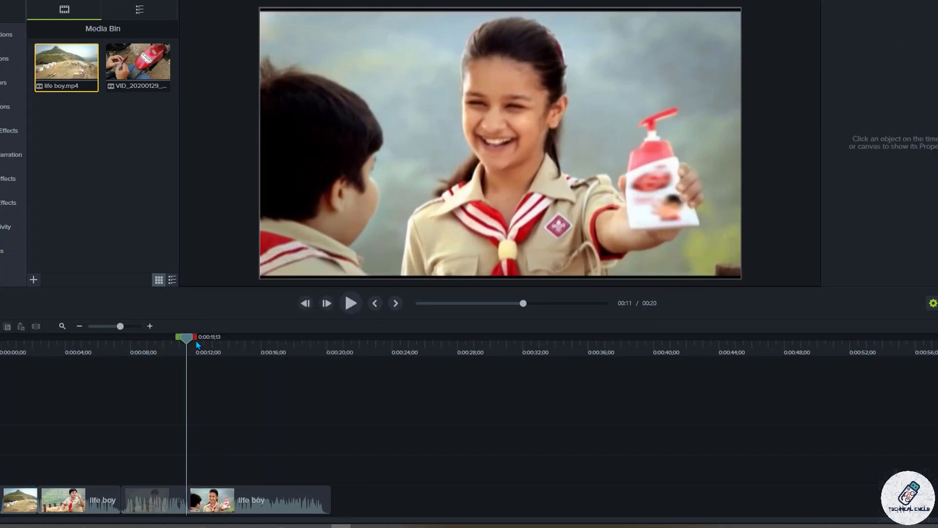
left_click_drag(198, 345, 183, 345)
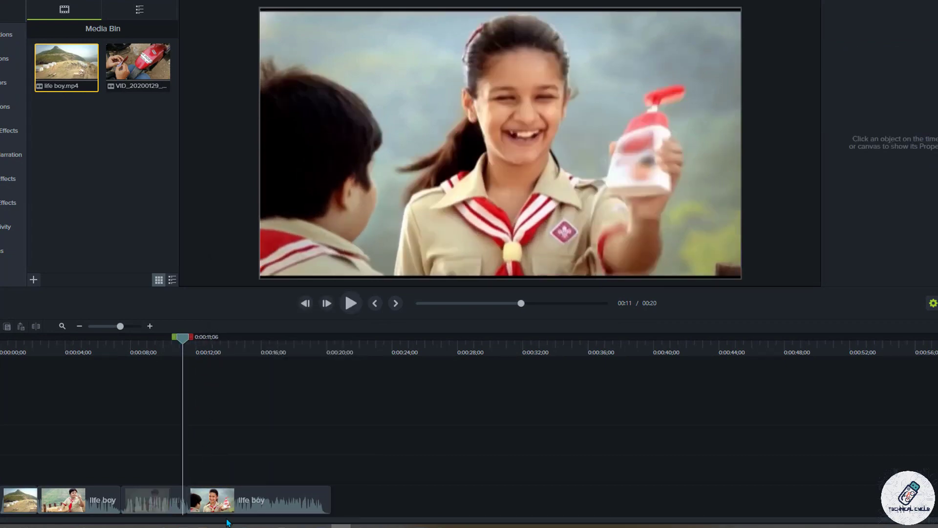
left_click(237, 512)
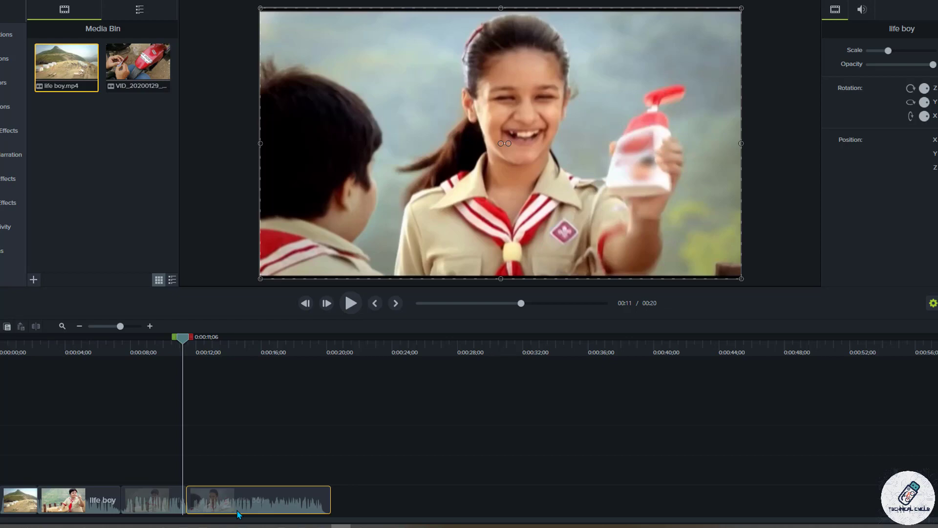
key("Delete")
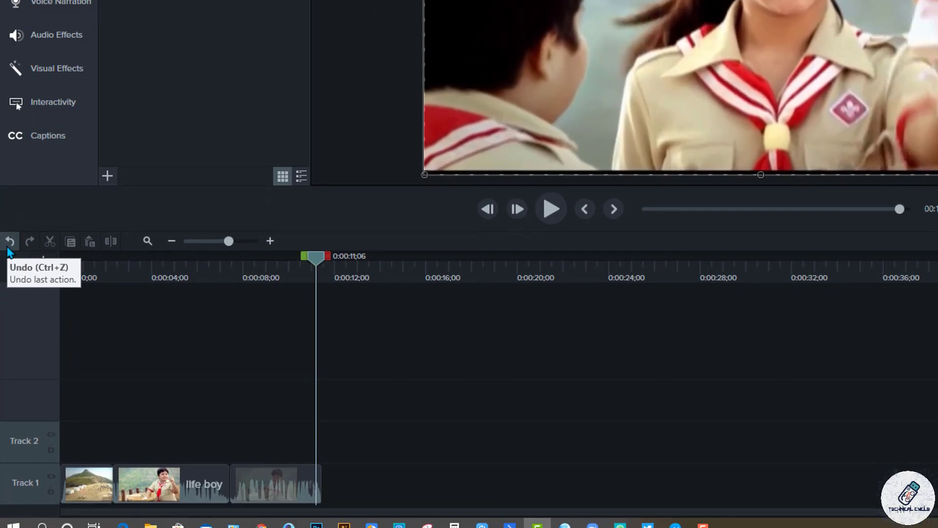
left_click(8, 282)
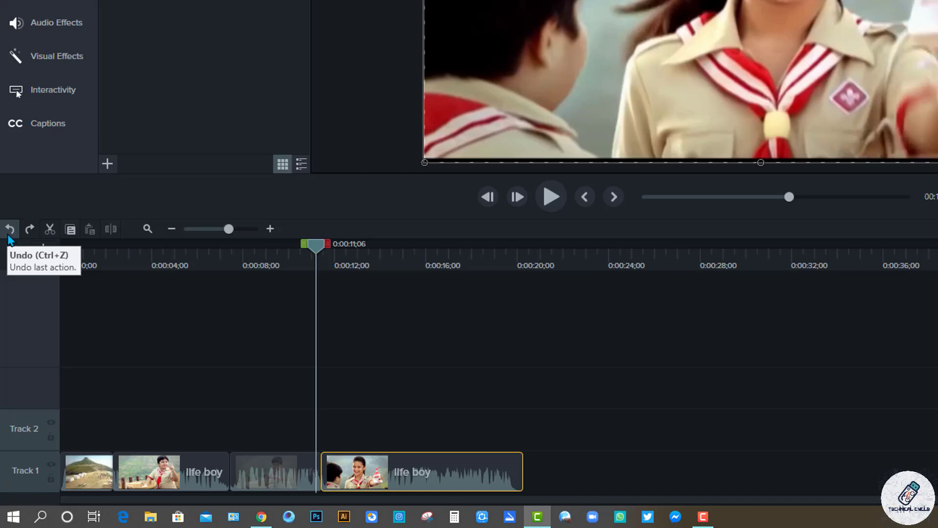
- Repeat deleting and restoring the last life boy segment on Track 1 two more times
left_click(401, 467)
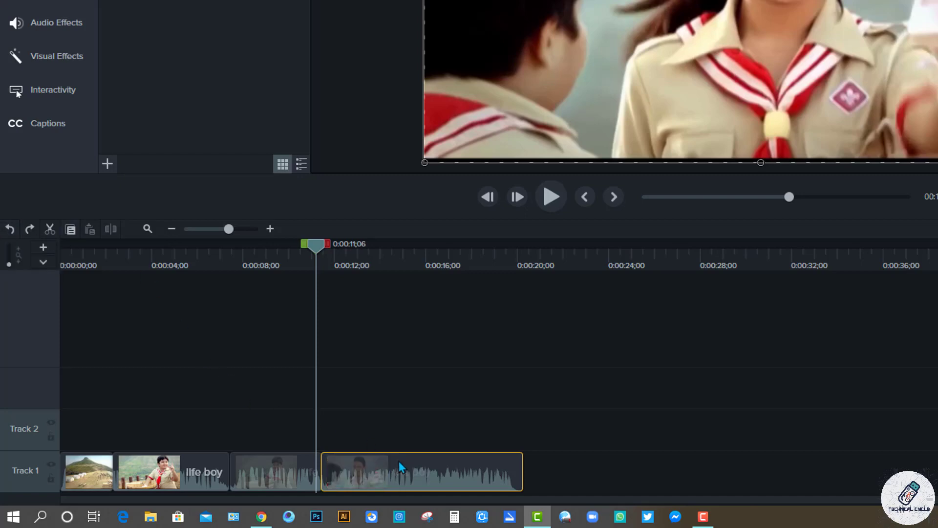
key("Delete")
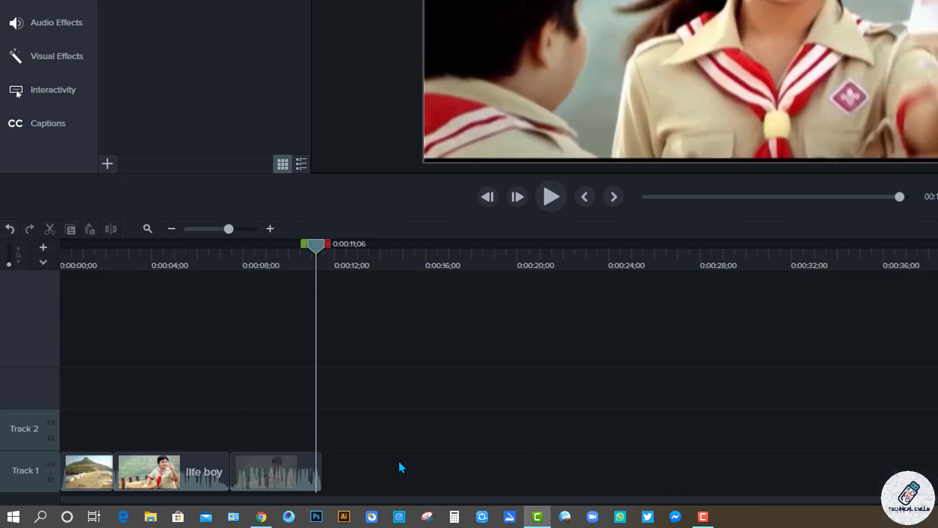
left_click(8, 229)
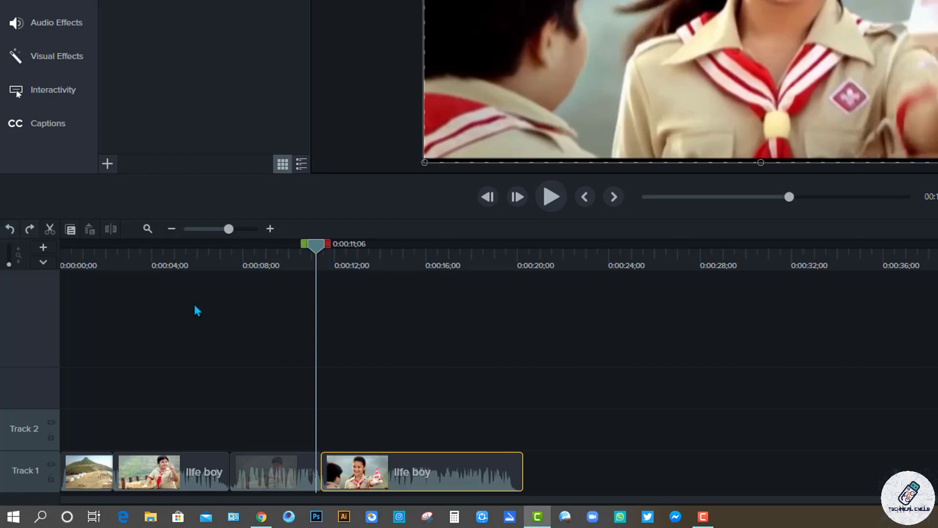
left_click(334, 398)
mouse_move(380, 478)
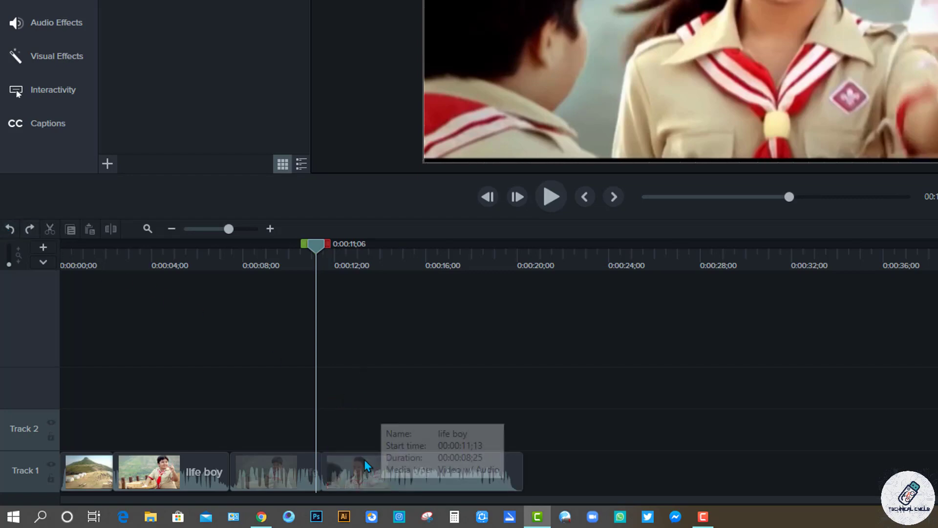
left_click(383, 479)
key("Delete")
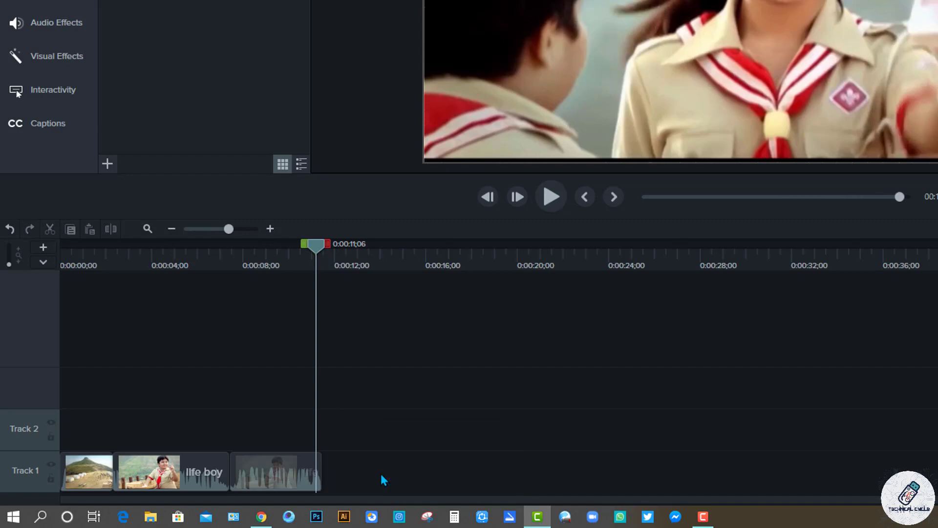
key("ctrl+z")
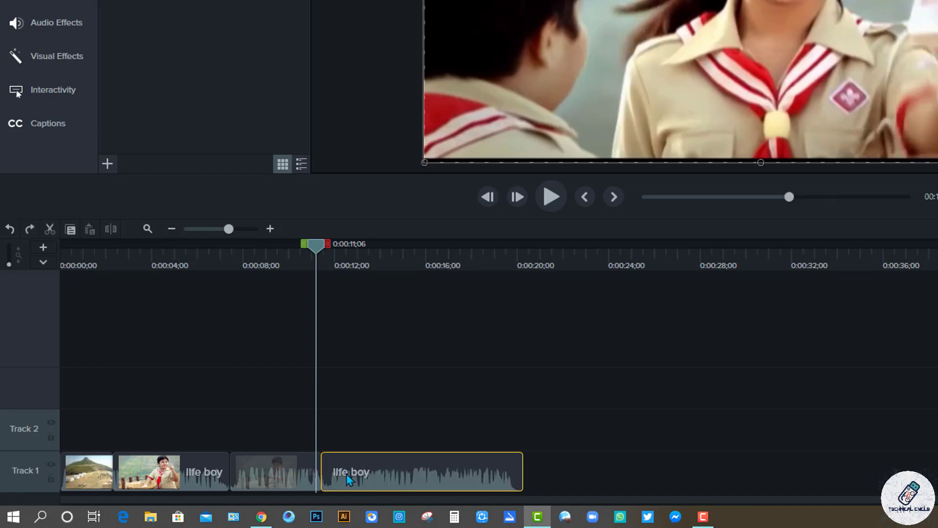
- Delete the last life boy segment and extend the end of the preceding segment to about 0:00:13;06
left_click_drag(337, 249, 368, 268)
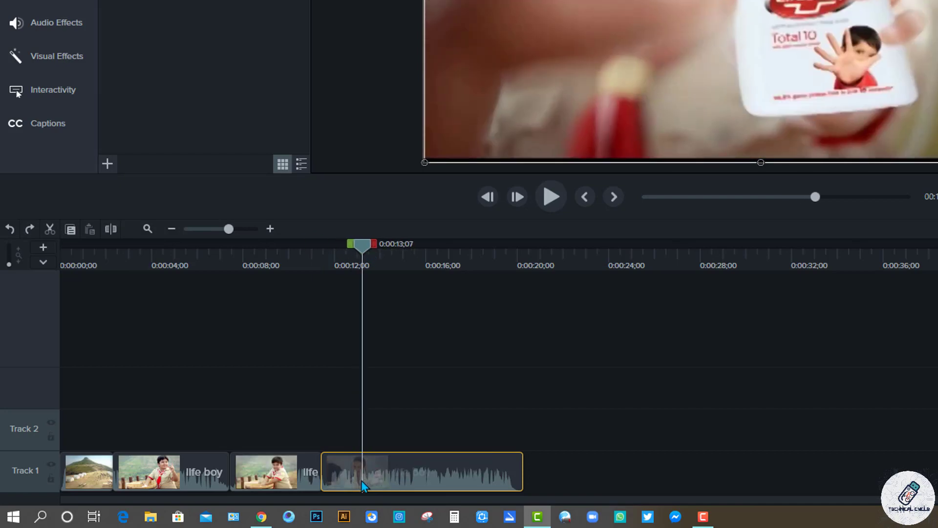
key("Delete")
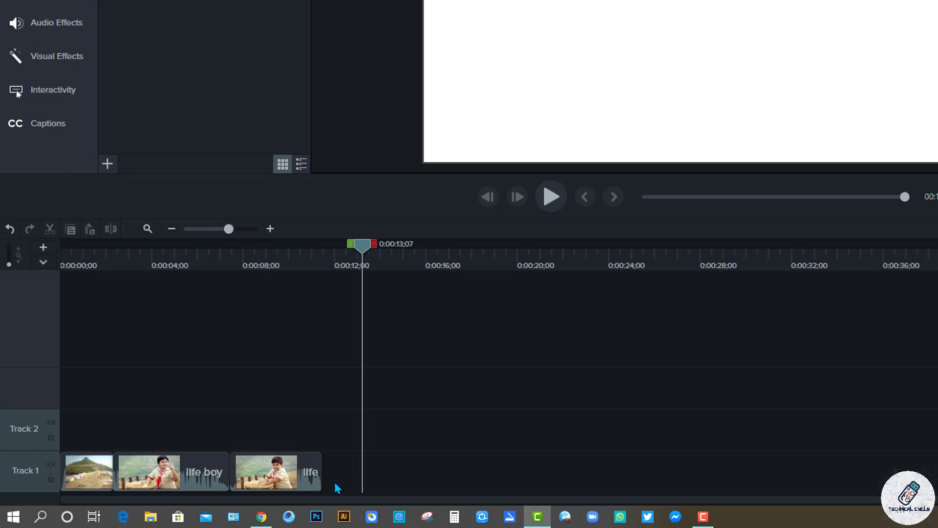
left_click_drag(322, 475, 363, 481)
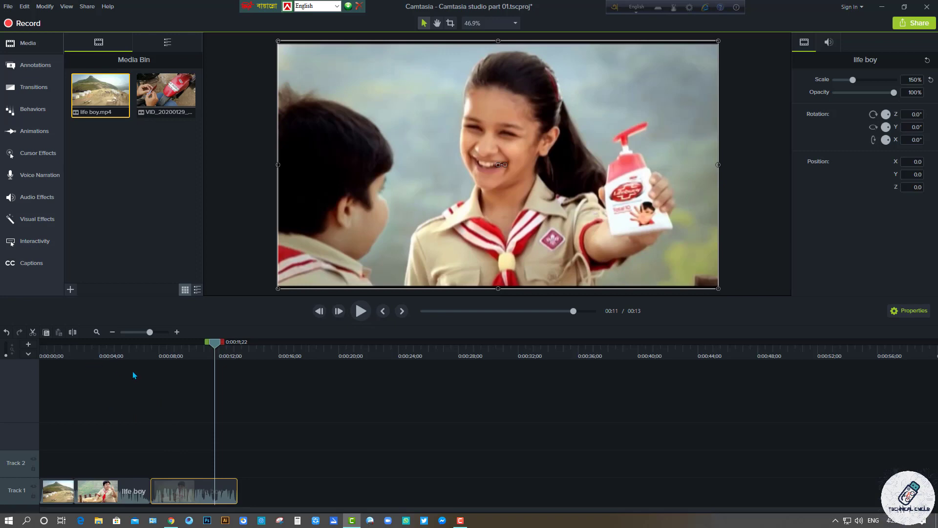
- Place the VID_20200129_142700 clip on Track 1 directly after the last life boy segment, at 0:00:13;06
left_click(239, 415)
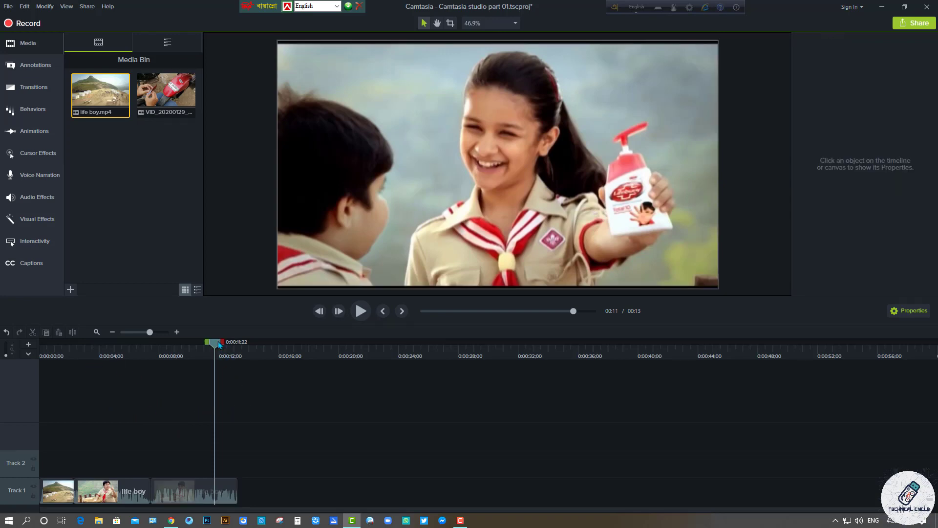
left_click_drag(218, 341, 244, 349)
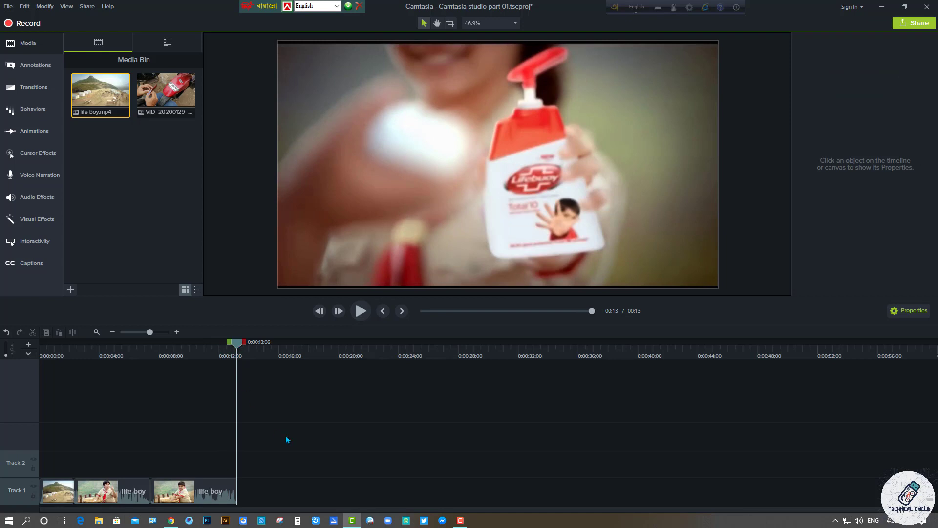
left_click(148, 98)
left_click_drag(167, 95, 223, 492)
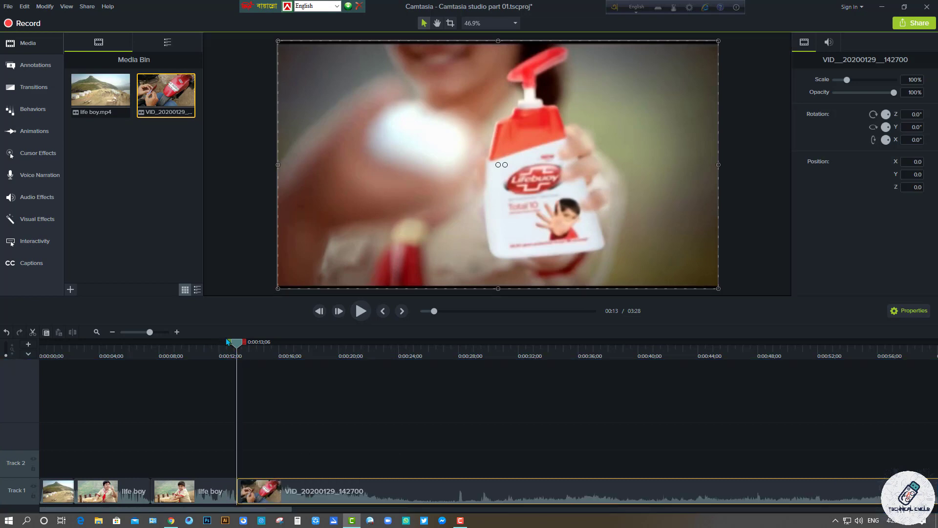
- Split the VID_20200129_142700 clip on Track 1 at 0:00:24;15 and again at 0:00:30;02
left_click(406, 348)
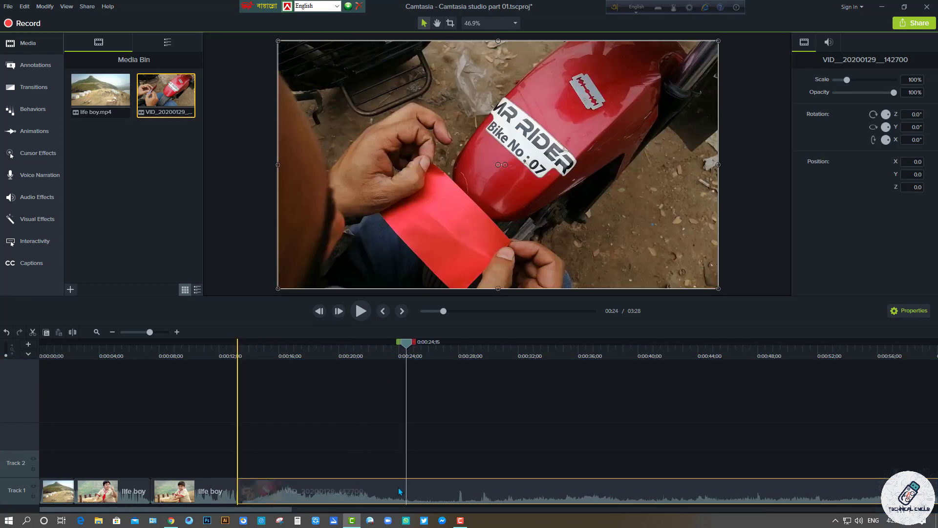
left_click(71, 331)
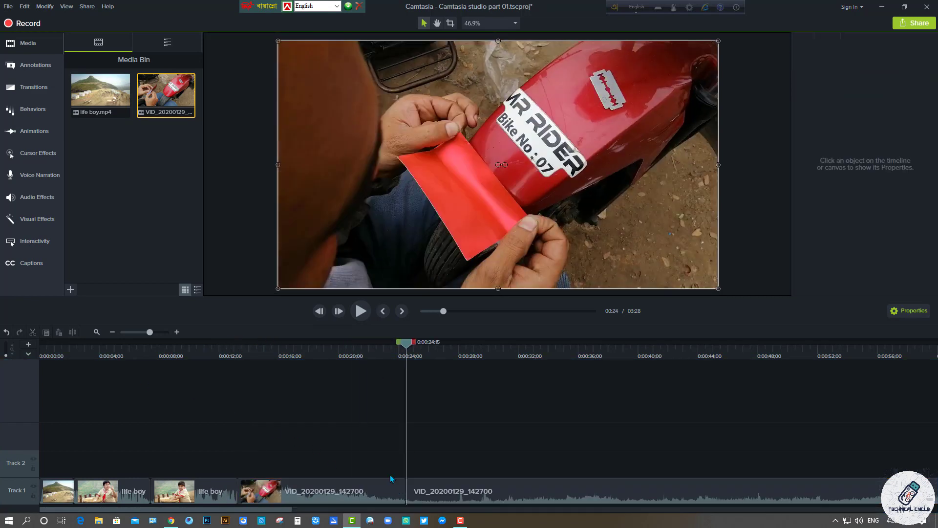
left_click(487, 438)
left_click(447, 482)
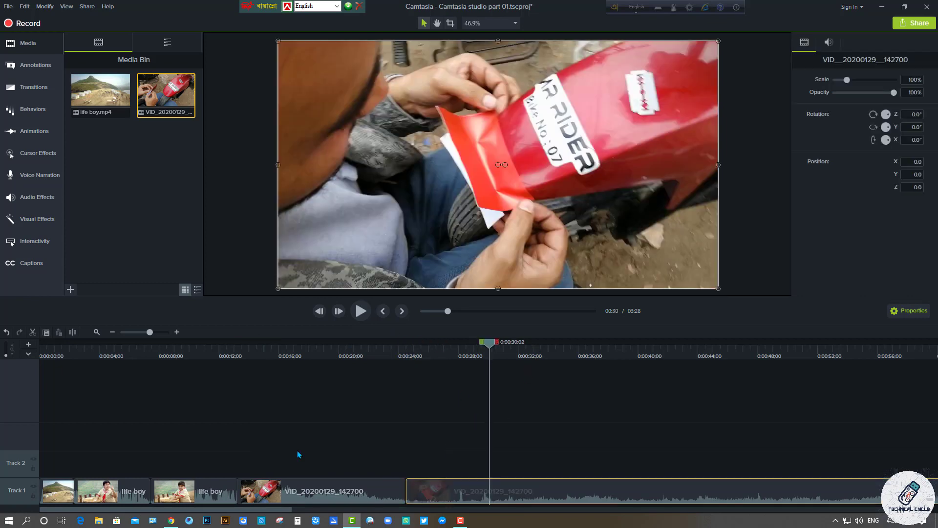
key("s")
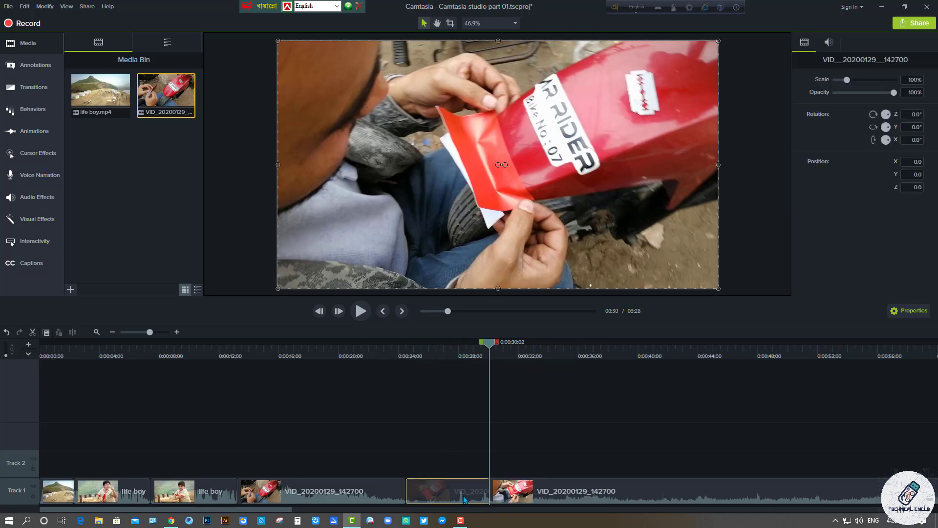
- Delete the VID_20200129_142700 segment between the two cuts and close the gap by moving the remaining segment against the first one
right_click(464, 498)
left_click(500, 314)
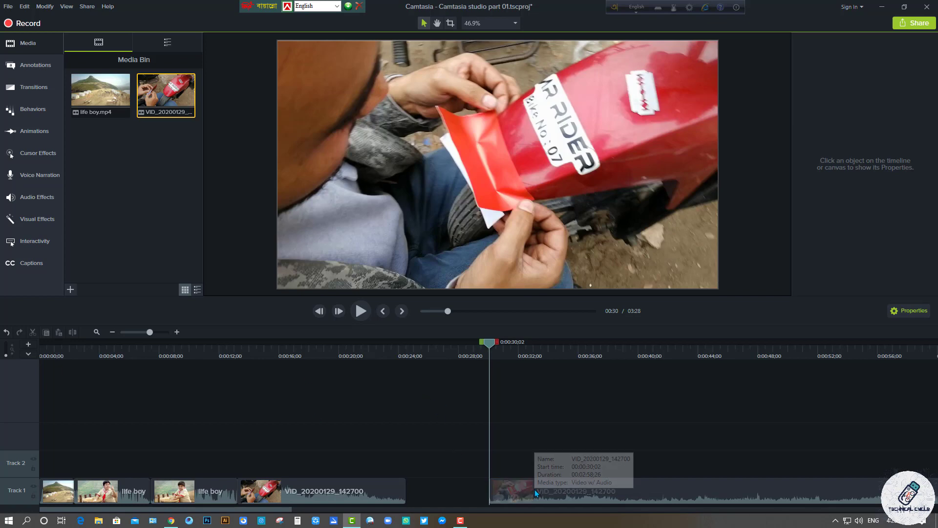
left_click_drag(535, 489, 386, 491)
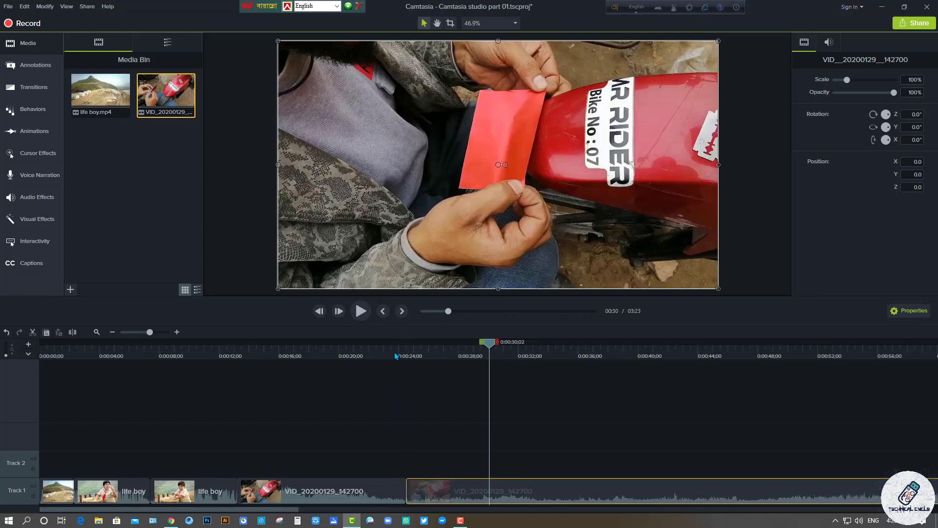
left_click_drag(395, 356, 401, 356)
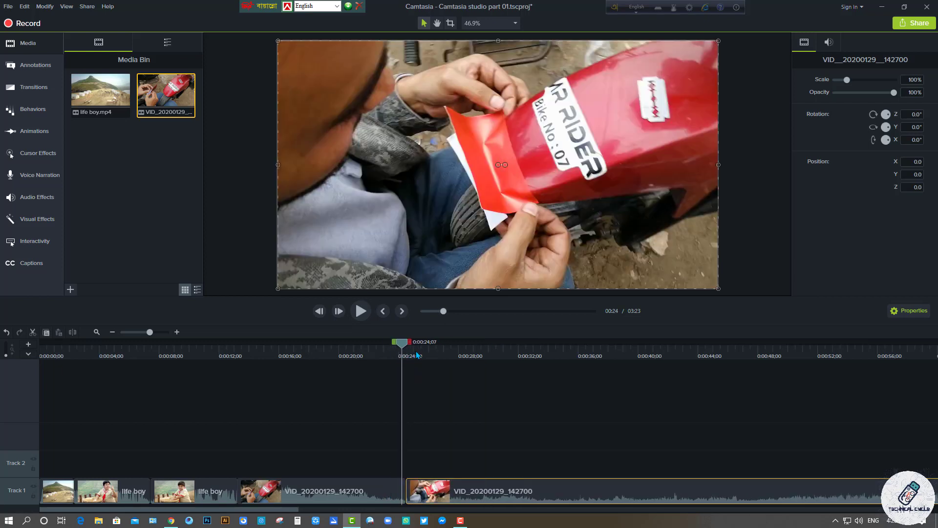
left_click(417, 356)
left_click(450, 440)
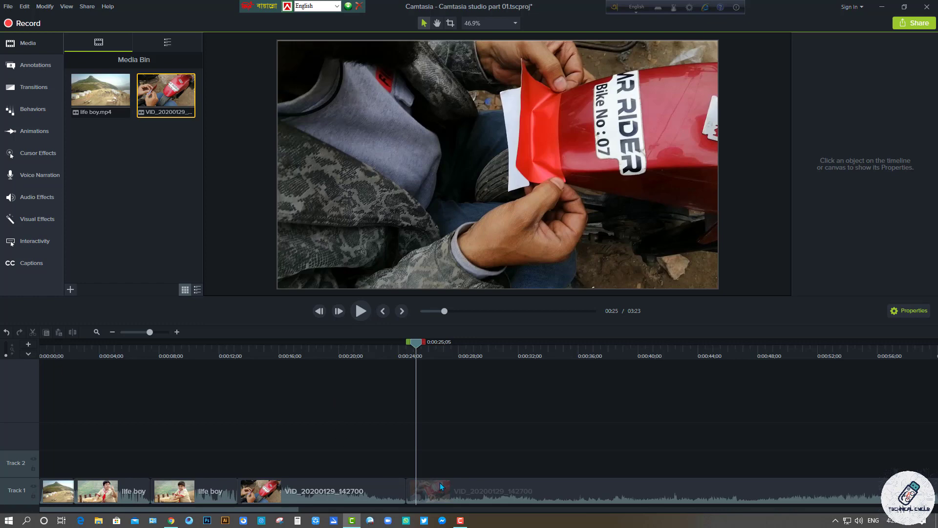
mouse_move(440, 482)
left_mouse_down()
mouse_move(491, 483)
mouse_move(443, 483)
left_mouse_up()
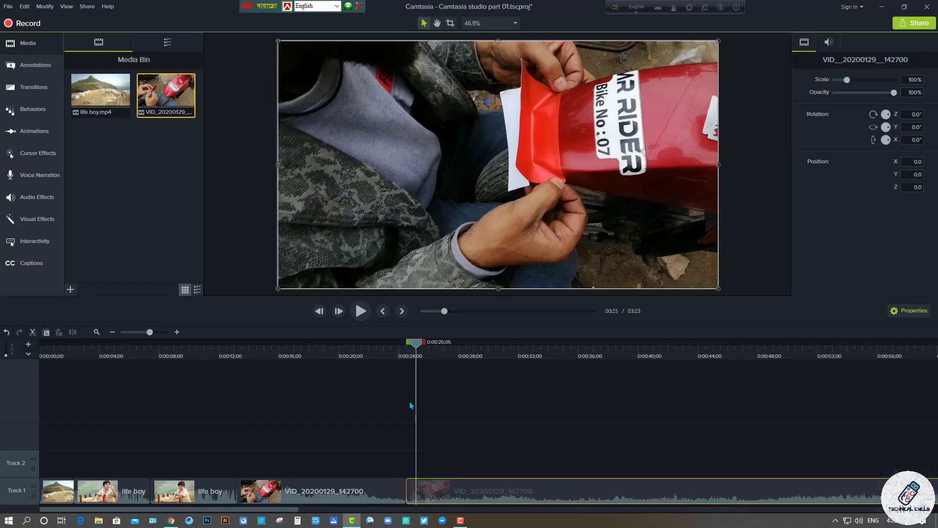
- Separate the audio and video of the first VID_20200129_142700 segment on Track 1
left_click(437, 416)
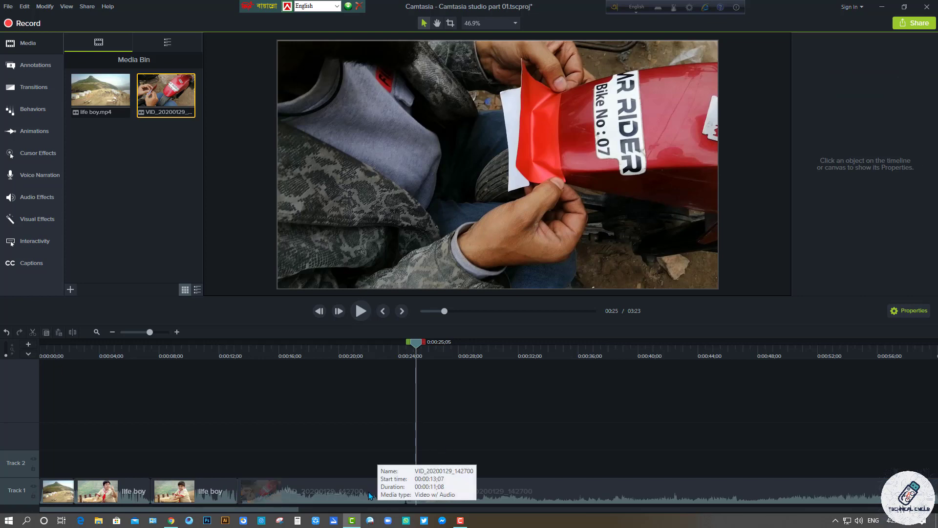
left_click(336, 489)
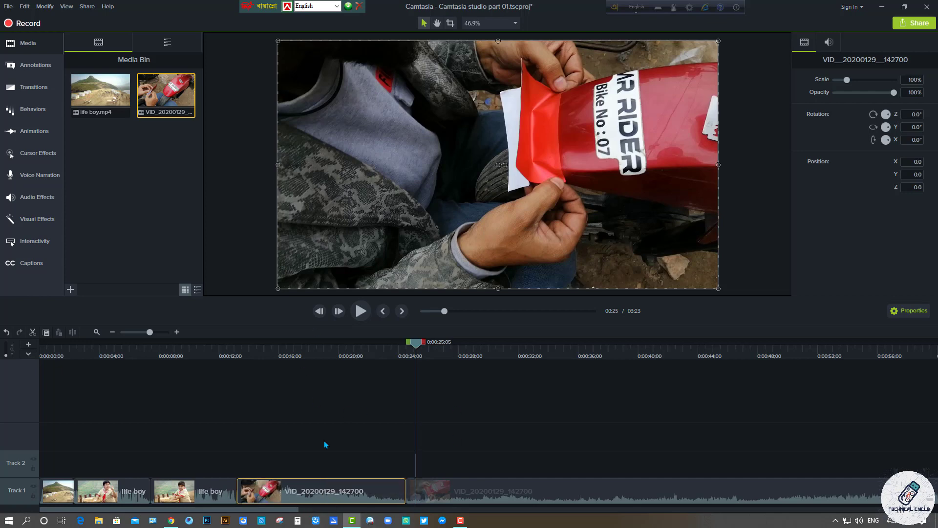
right_click(298, 496)
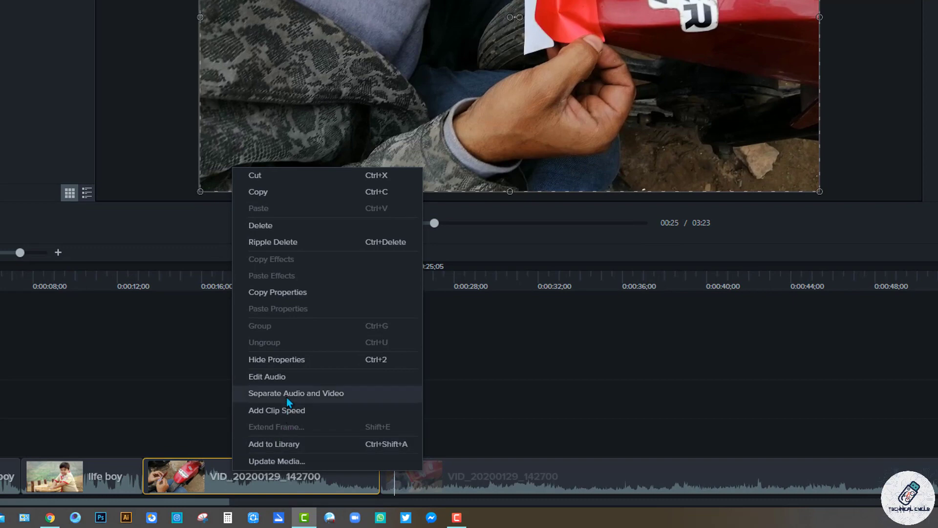
left_click(381, 389)
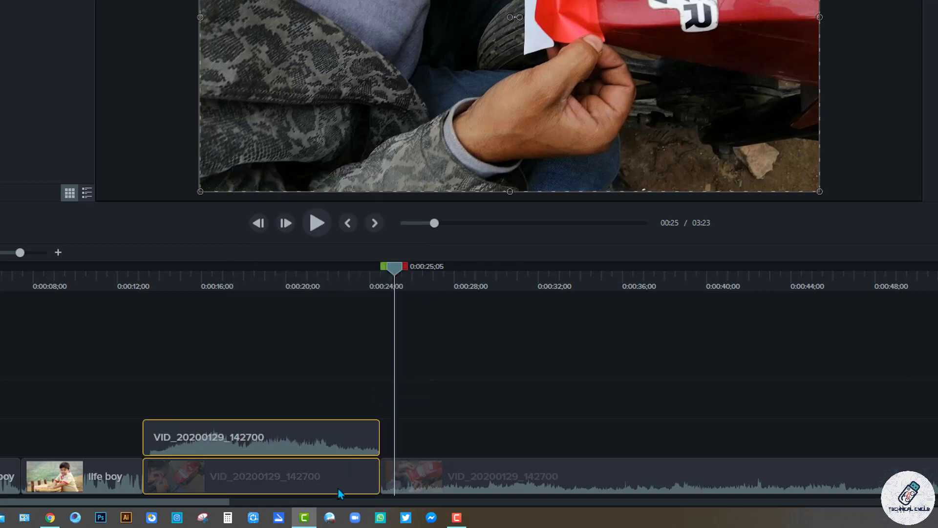
left_click(307, 488)
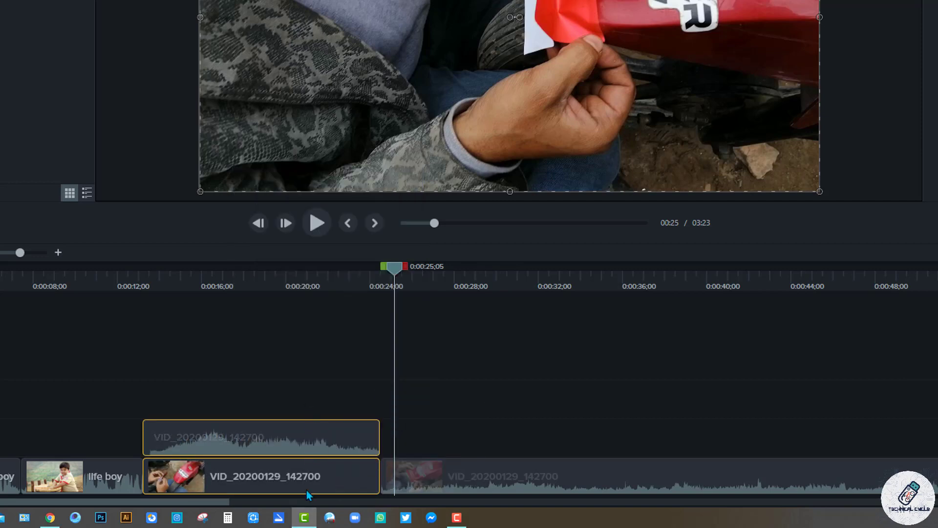
- Delete the separated VID_20200129_142700 audio on Track 2, and undo the deletion
left_click(298, 444)
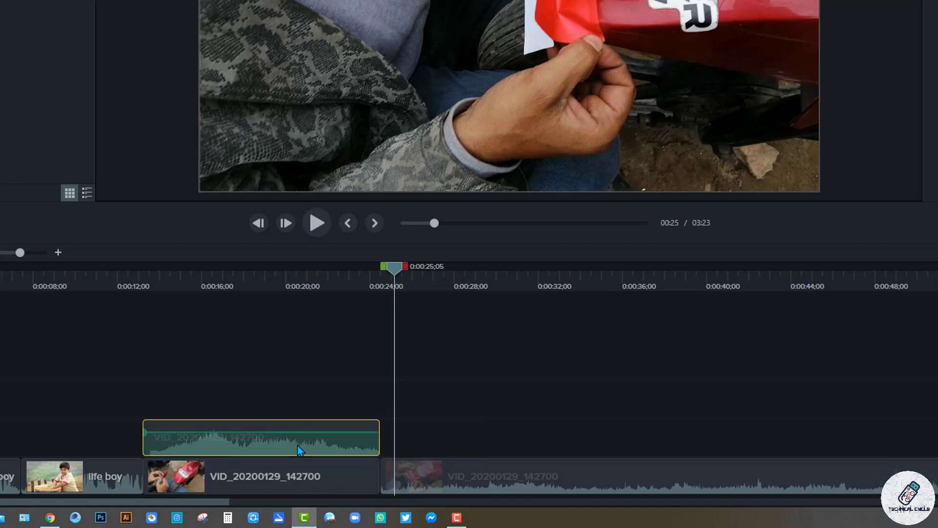
right_click(277, 444)
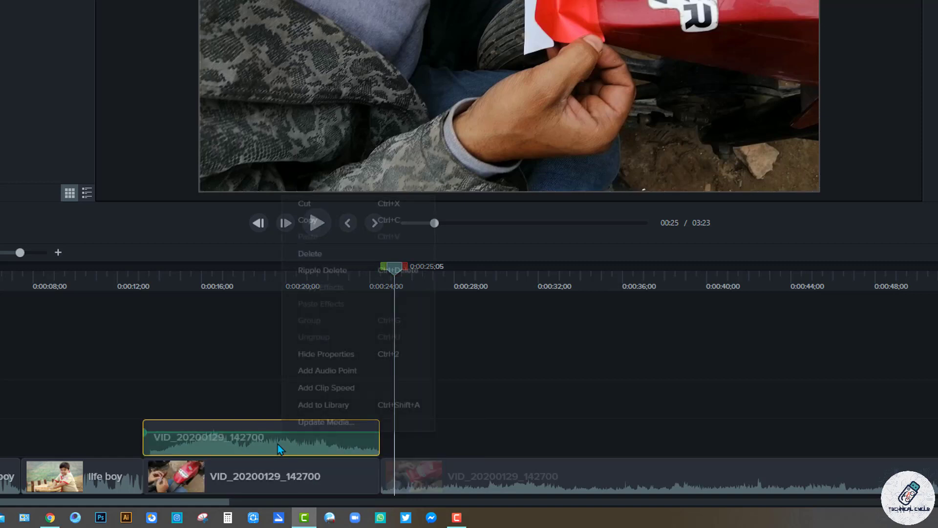
left_click(330, 259)
left_click(272, 281)
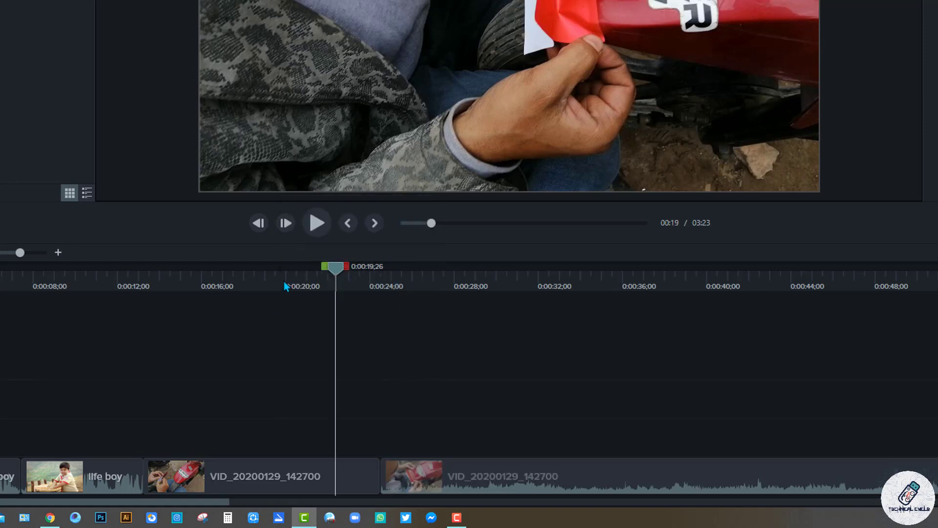
left_click(289, 287)
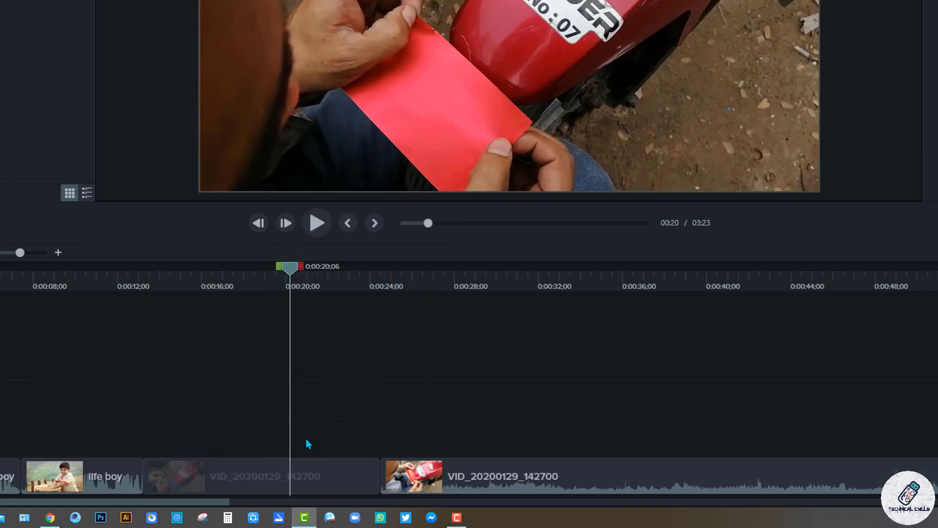
key("ctrl+z")
left_click(280, 387)
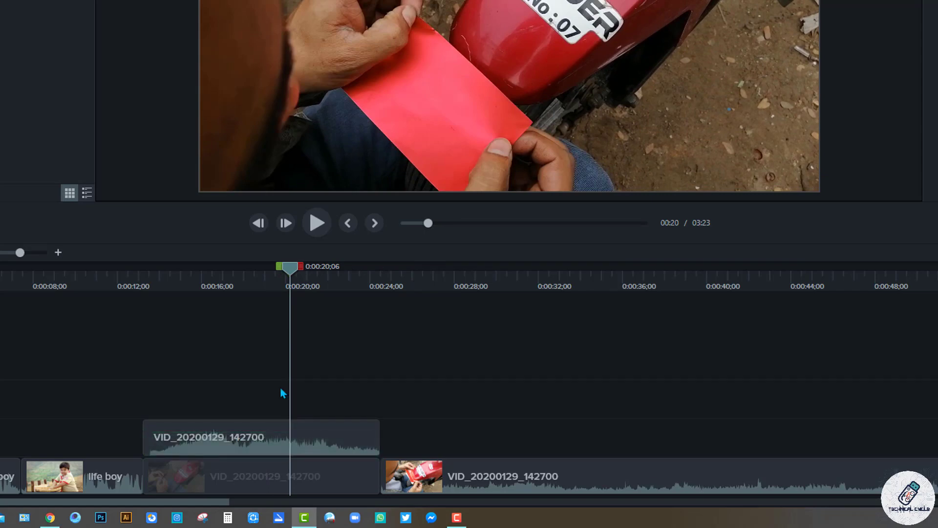
left_click(268, 437)
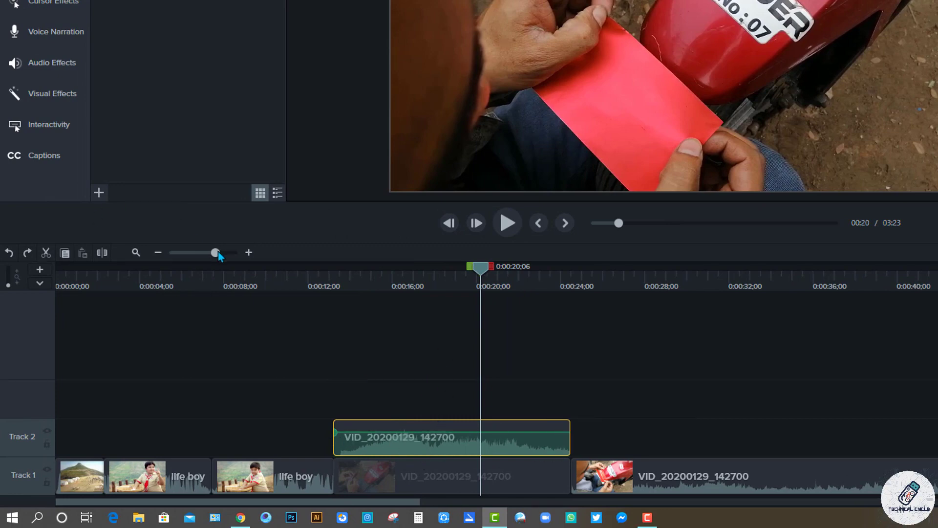
left_click_drag(218, 251, 204, 253)
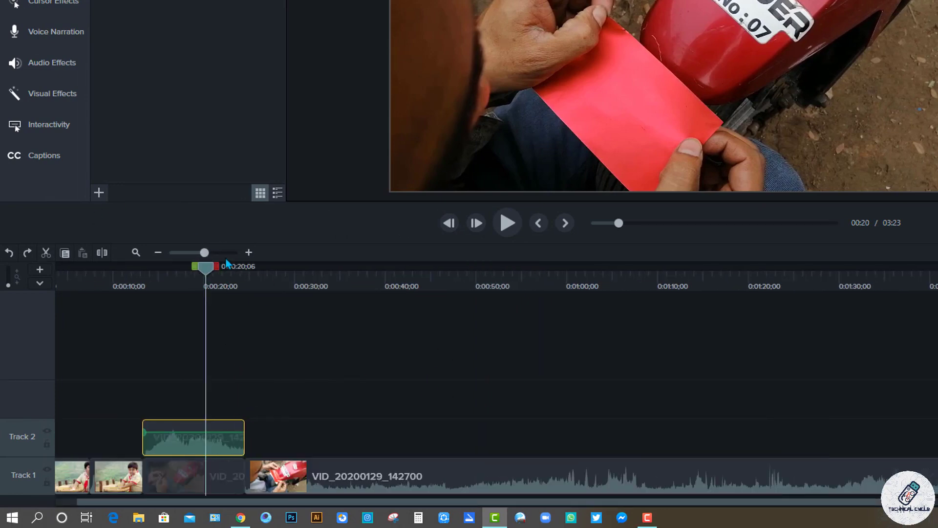
left_click(216, 251)
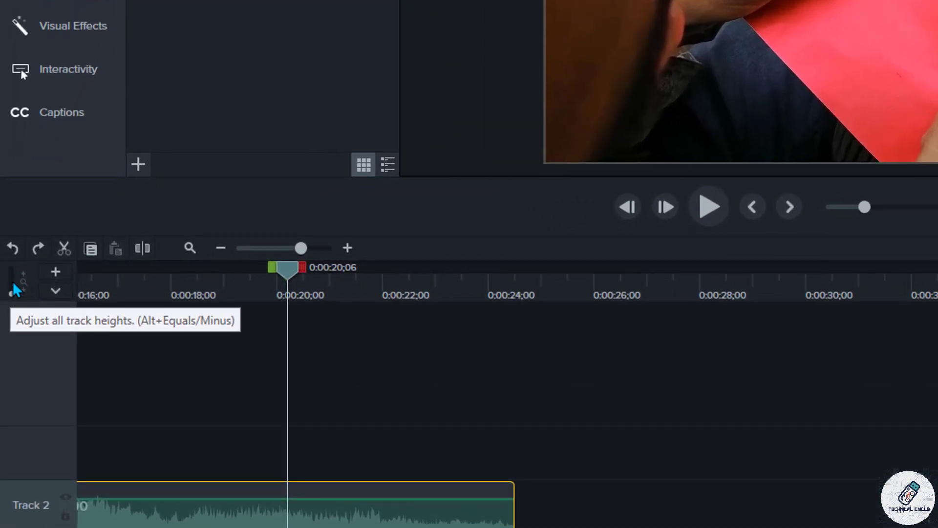
mouse_move(15, 288)
left_mouse_down()
mouse_move(15, 277)
mouse_move(13, 294)
left_mouse_up()
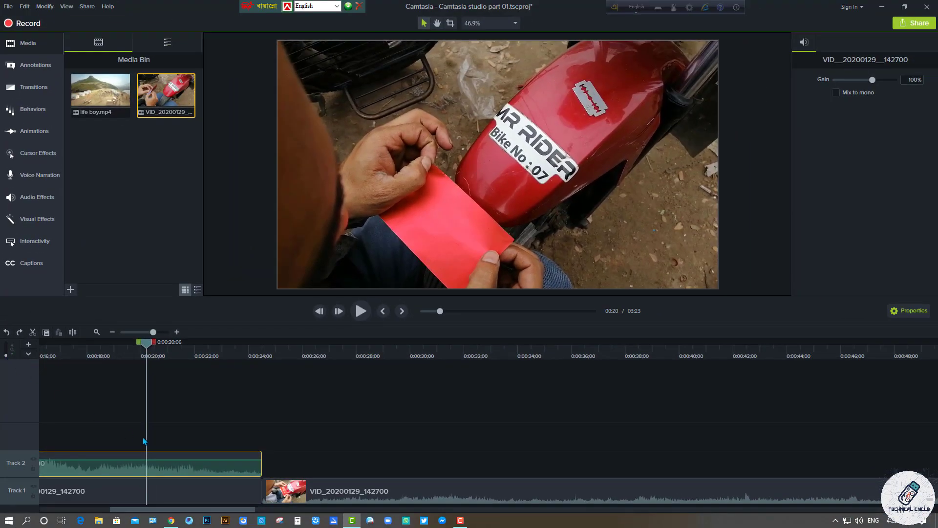
left_click(144, 441)
left_click_drag(240, 509, 153, 517)
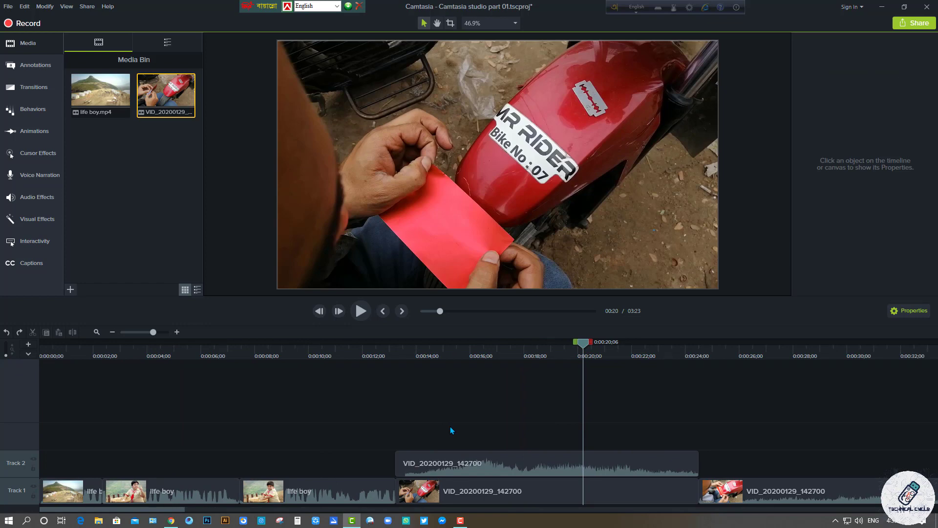
- Scale the last life boy segment on Track 1 to 129.2% and undo a trial Z rotation
left_click(339, 491)
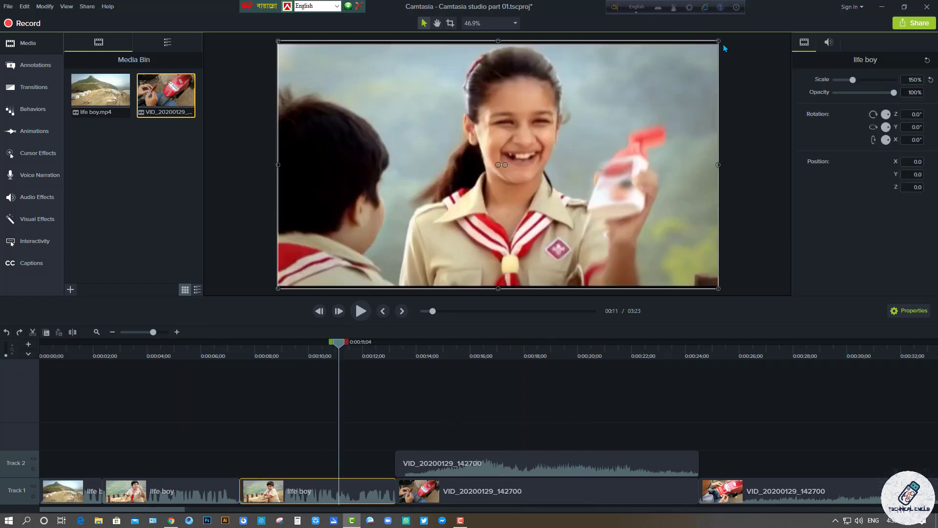
left_click(721, 43)
left_click(716, 46)
mouse_move(715, 43)
left_mouse_down()
mouse_move(708, 50)
mouse_move(718, 41)
left_mouse_up()
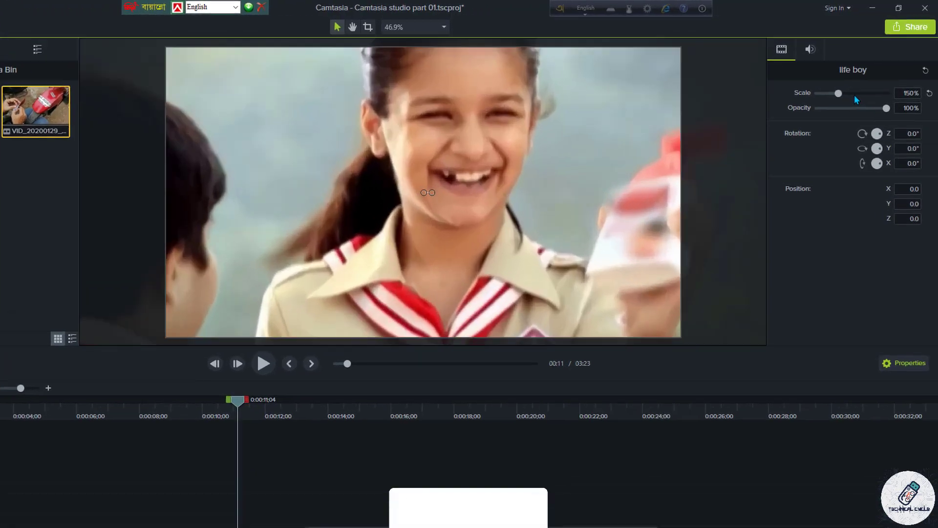
mouse_move(852, 80)
left_mouse_down()
mouse_move(843, 84)
mouse_move(852, 83)
left_mouse_up()
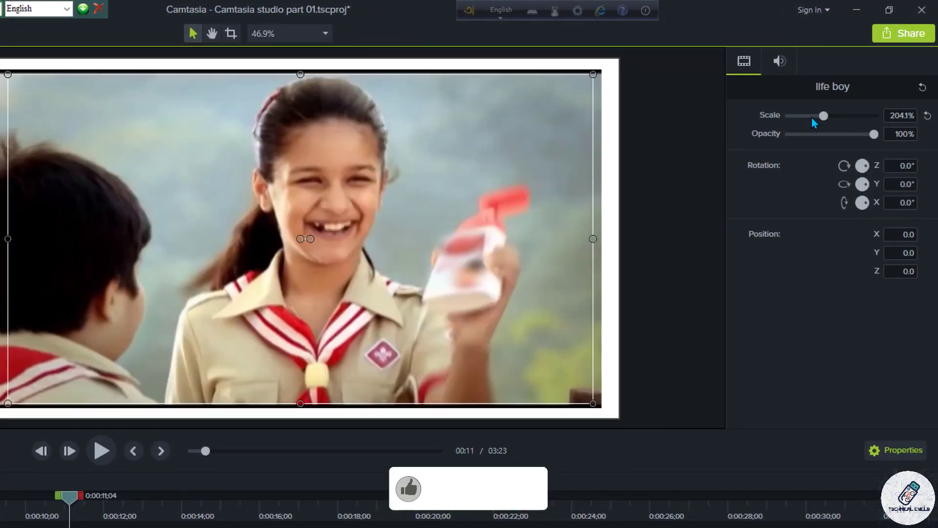
mouse_move(811, 118)
left_mouse_down()
mouse_move(819, 116)
mouse_move(811, 117)
left_mouse_up()
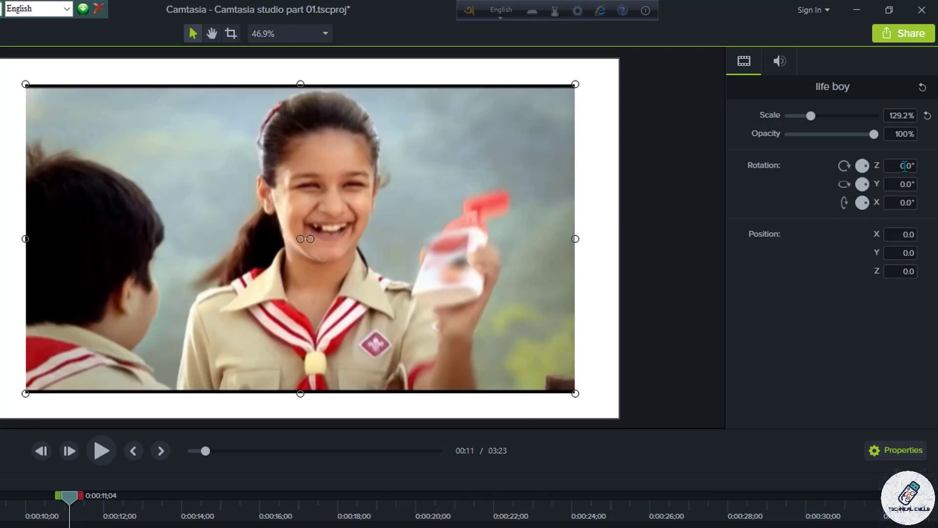
mouse_move(870, 169)
left_mouse_down()
mouse_move(864, 175)
mouse_move(854, 151)
mouse_move(881, 168)
left_mouse_up()
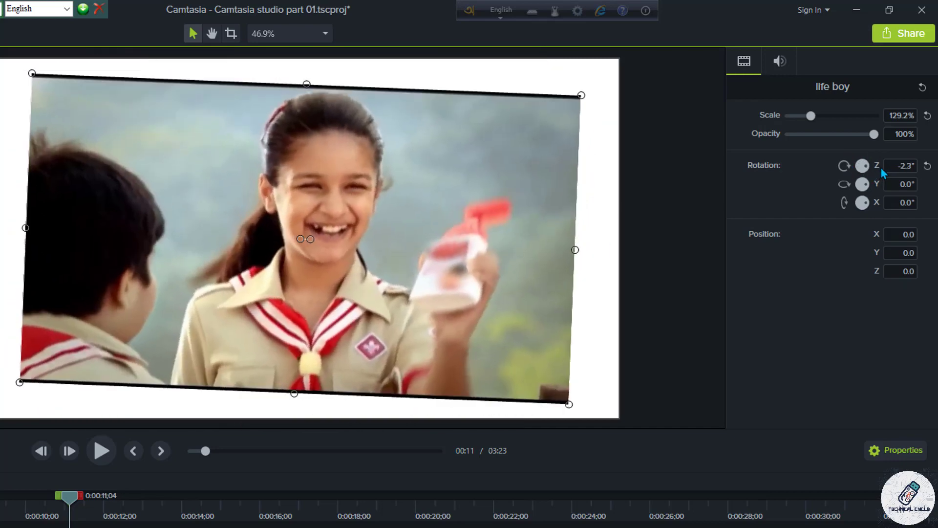
key("ctrl+z")
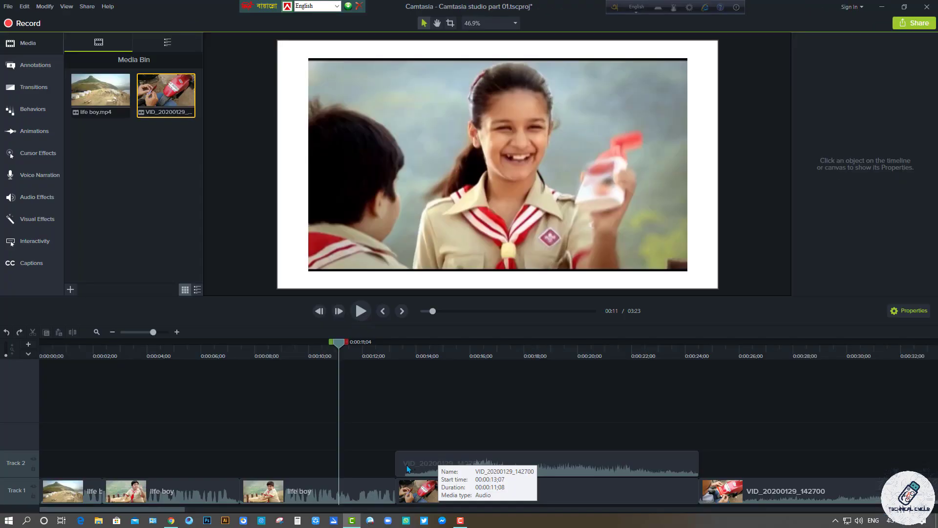
- Copy the last life boy segment and paste the copy at 0:00:16;22 above the VID_20200129_142700 audio
left_click(382, 484)
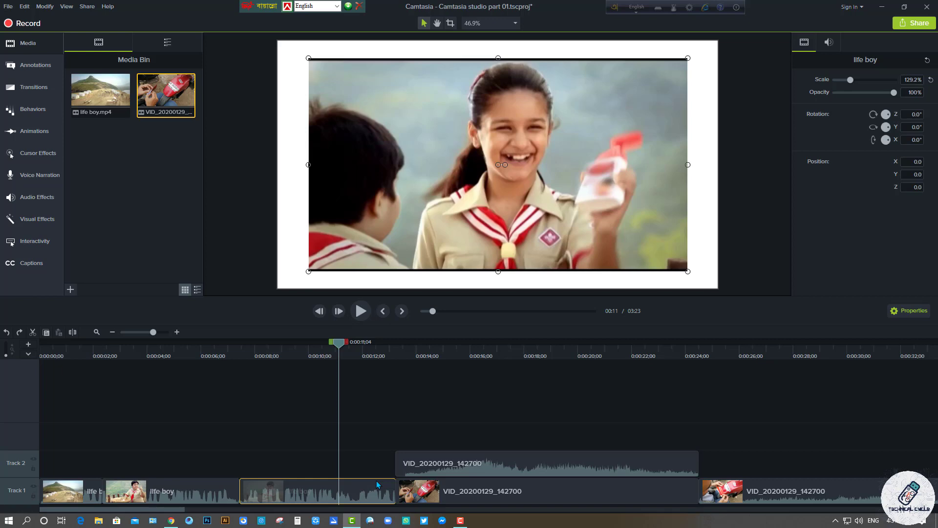
right_click(378, 484)
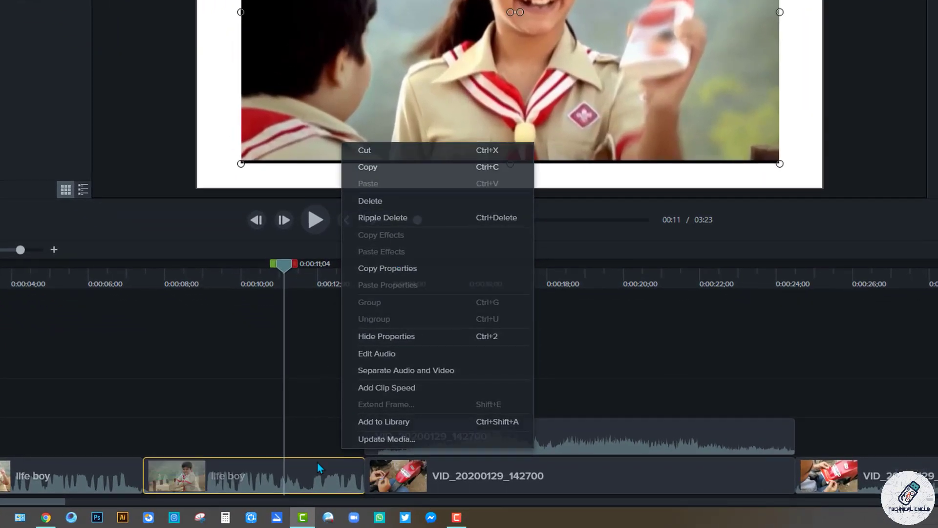
left_click(318, 462)
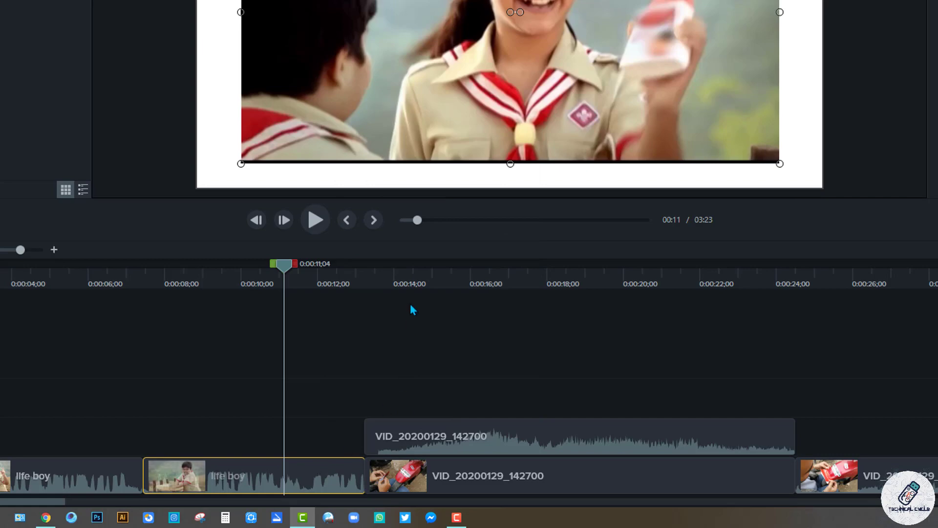
left_click(455, 275)
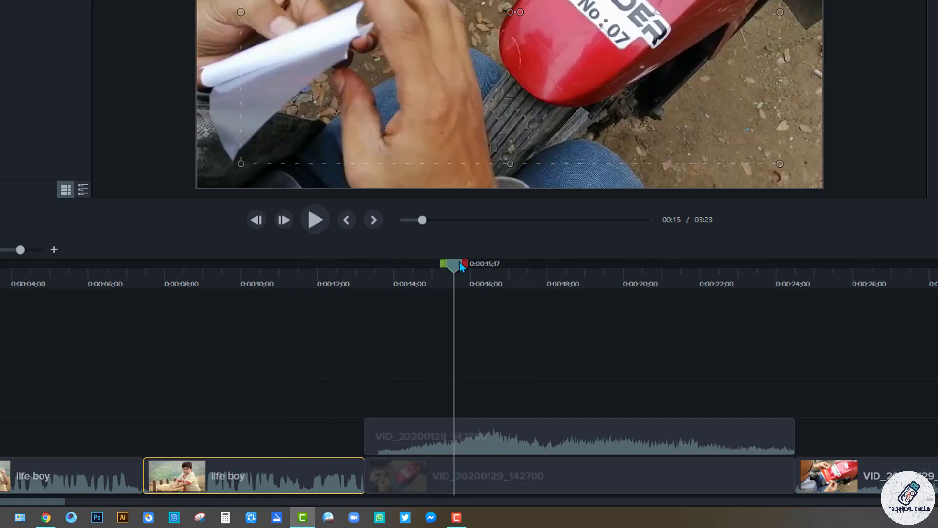
left_click_drag(462, 267, 503, 283)
left_click(510, 390)
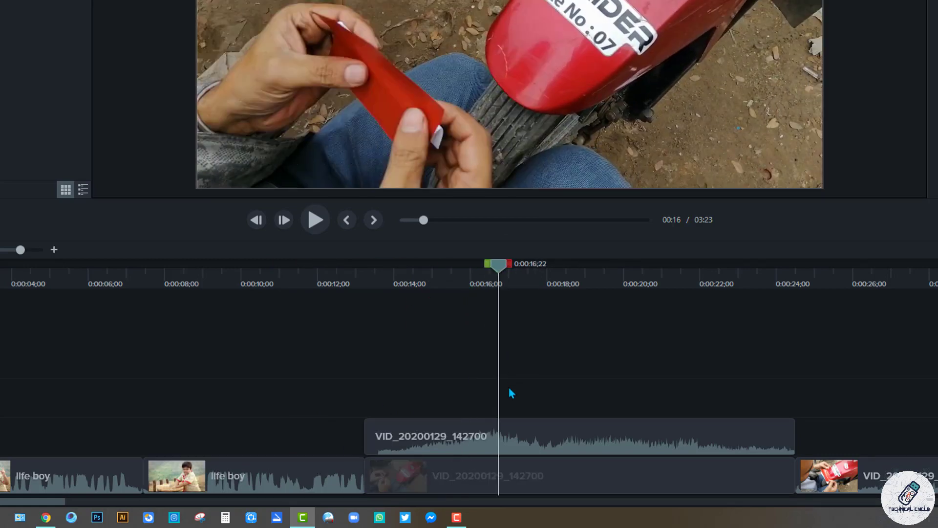
key("ctrl+v")
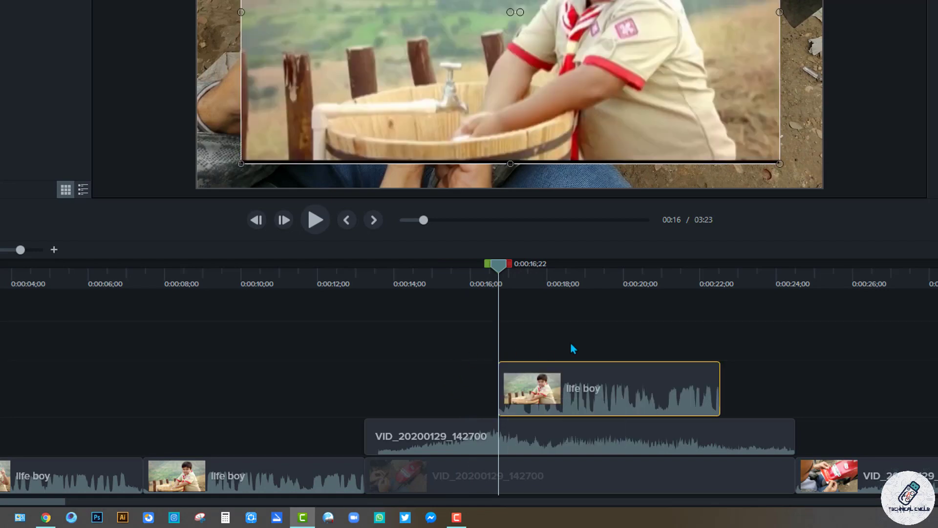
- Paste a second life boy copy on the track above the first copy, and delete both copies
right_click(572, 344)
left_click(625, 182)
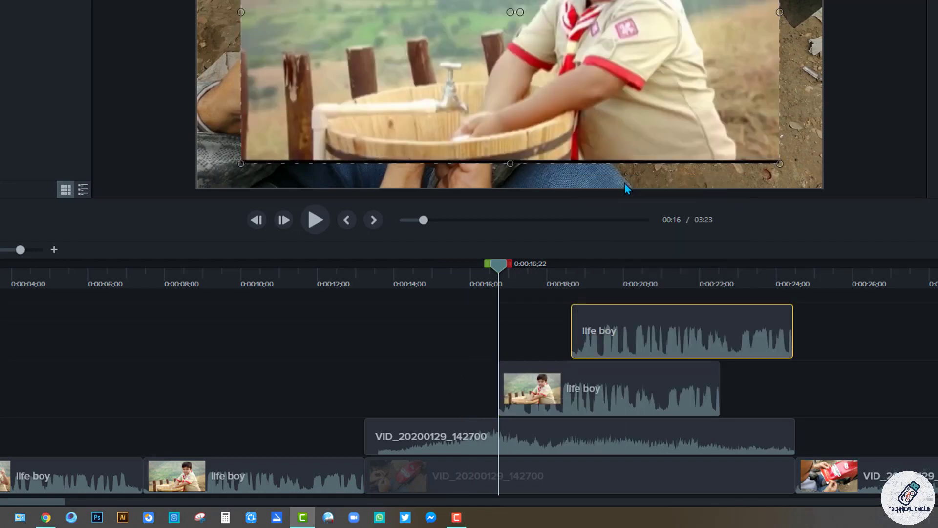
key("Delete")
left_click(613, 393)
key("Delete")
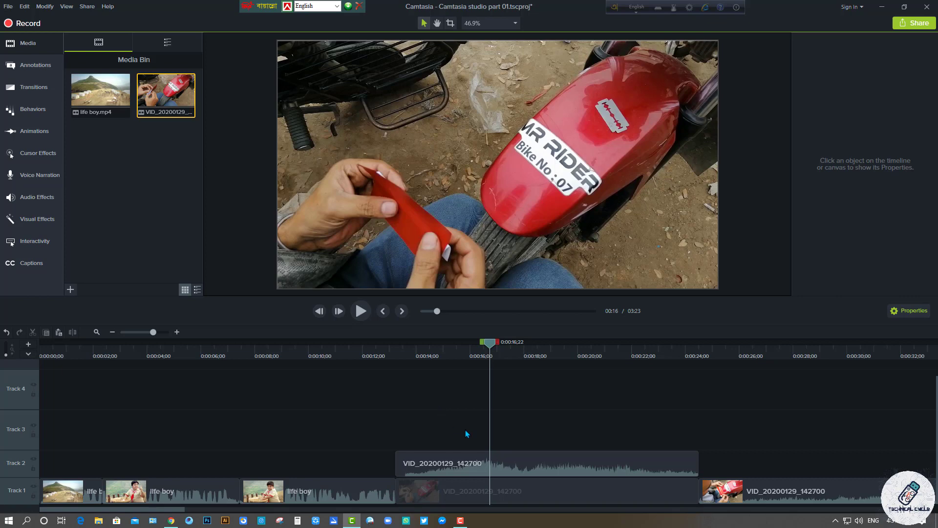
- Import the robert audio file from the Desktop into the Media Bin
left_click(71, 289)
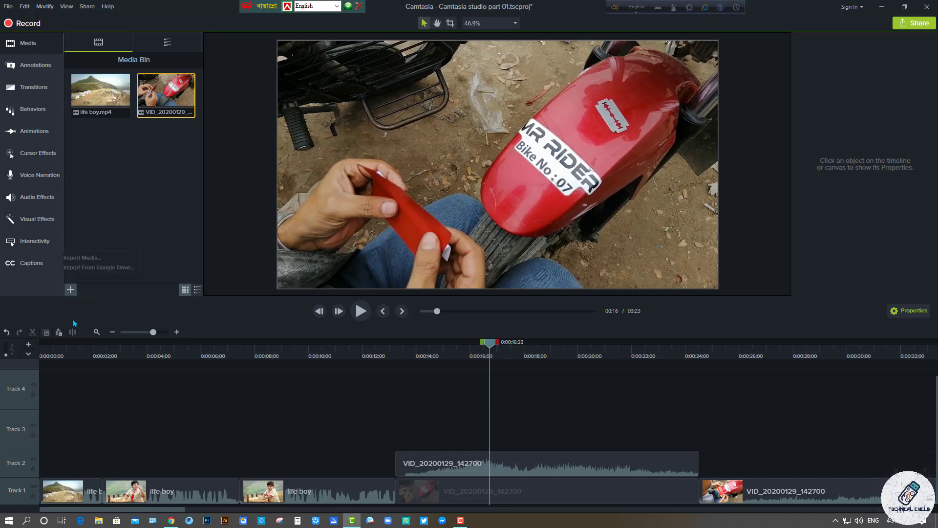
left_click(89, 258)
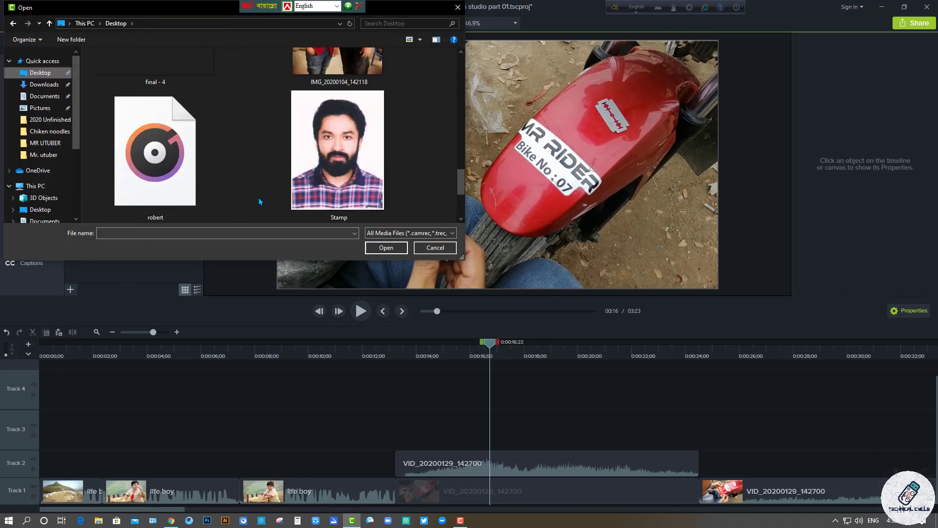
left_click_drag(169, 168, 311, 406)
left_click(385, 247)
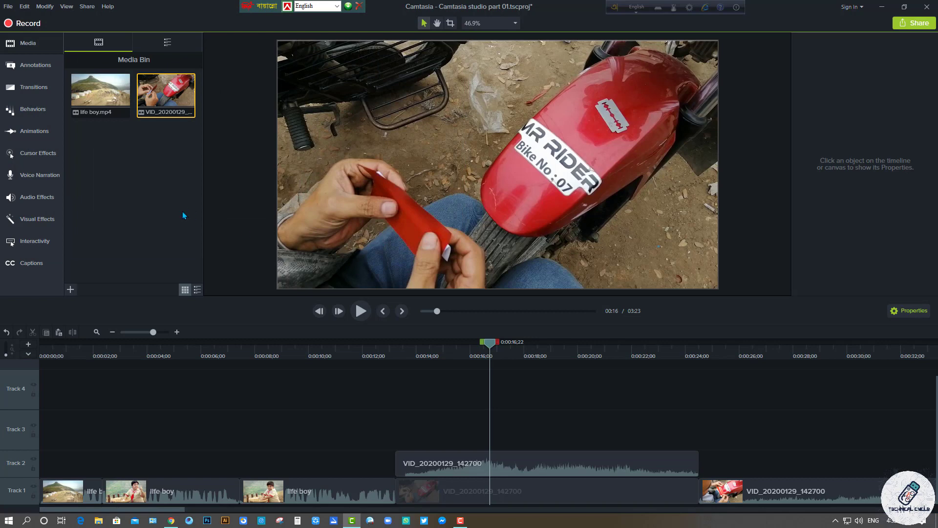
- Replace the separated VID_20200129_142700 audio on Track 2 with robert.m4a, aligned to the start of the video segment below
left_click_drag(100, 145, 431, 445)
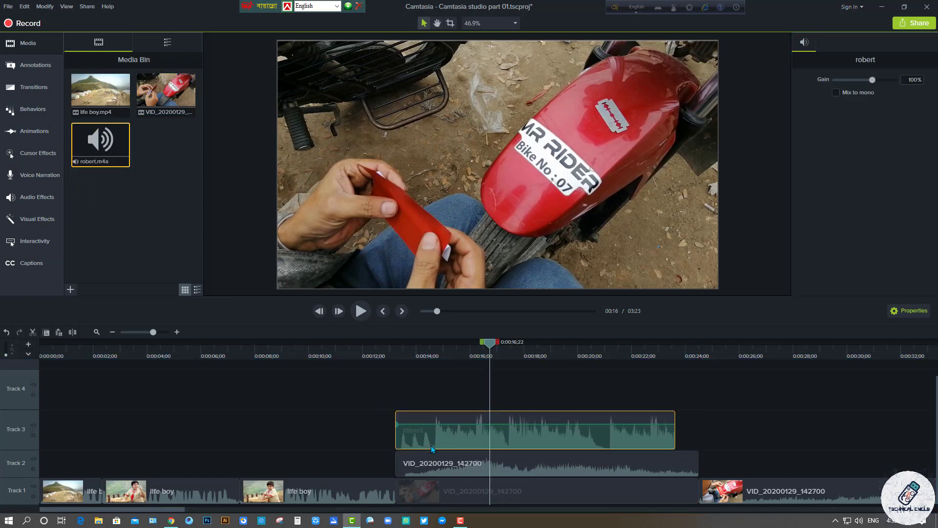
left_click(455, 472)
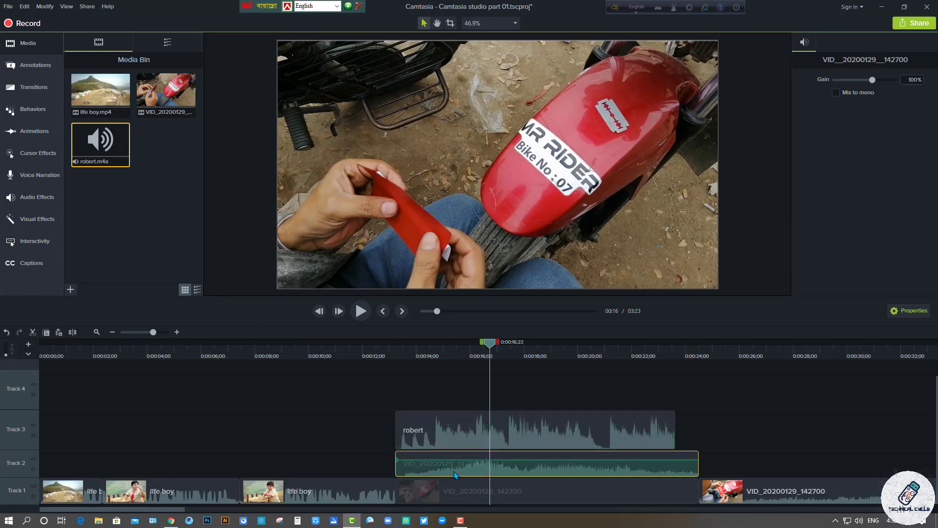
key("Delete")
left_click_drag(466, 446, 467, 479)
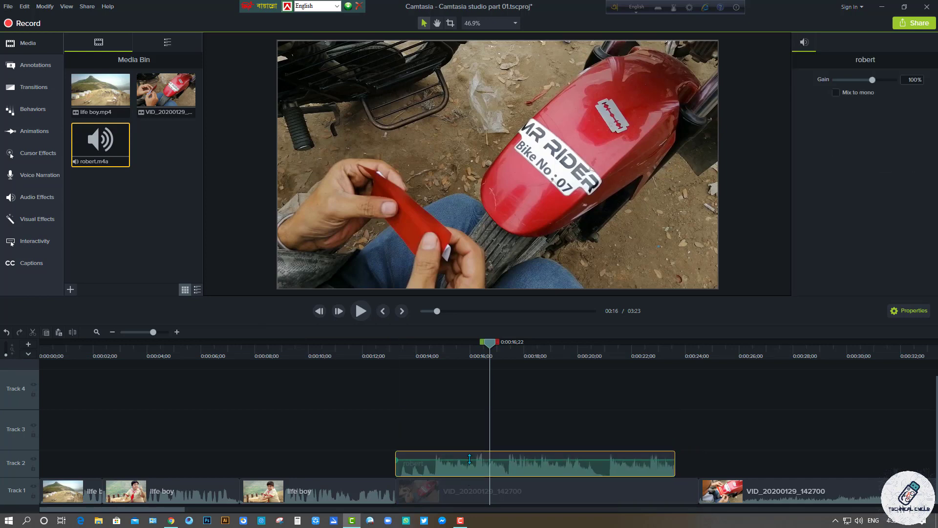
- Delete the robert audio and all VID_20200129_142700 segments from the timeline, keeping only the three life boy segments on Track 1
left_click(490, 414)
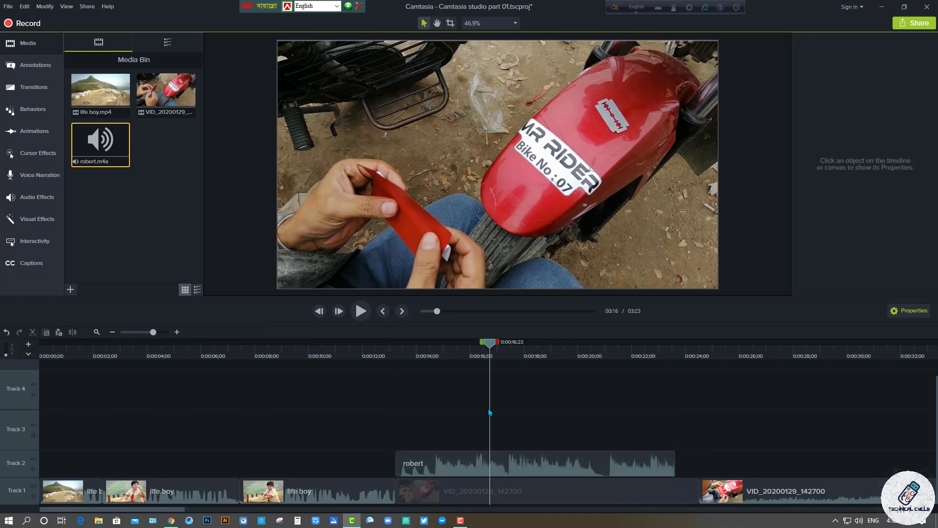
left_click(489, 462)
left_click(470, 412)
left_click(415, 463)
left_click(294, 416)
left_click(140, 332)
left_click_drag(75, 419, 242, 508)
key("Delete")
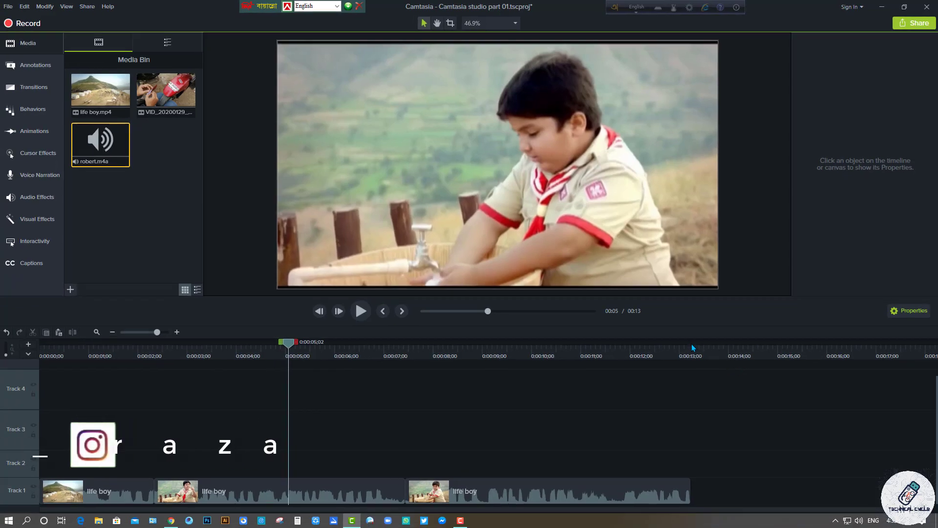
- Try moving the last life boy segment further along Track 1 to leave a gap, and move it back against the preceding segment
left_click_drag(691, 344, 717, 345)
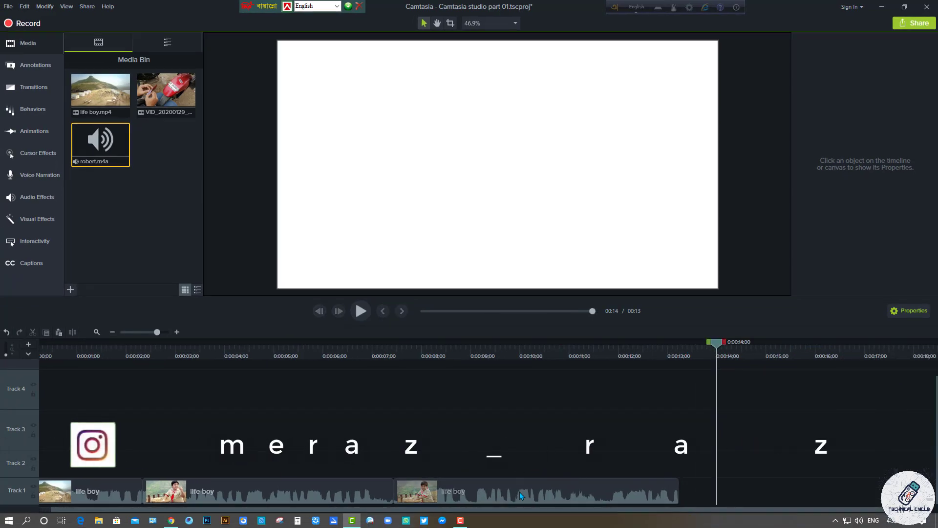
left_click_drag(528, 491, 917, 491)
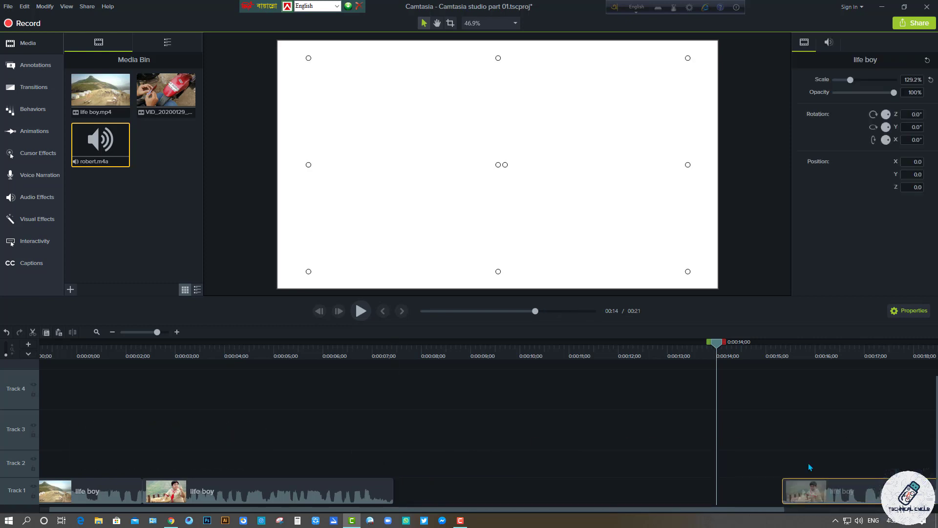
left_click_drag(780, 511, 858, 511)
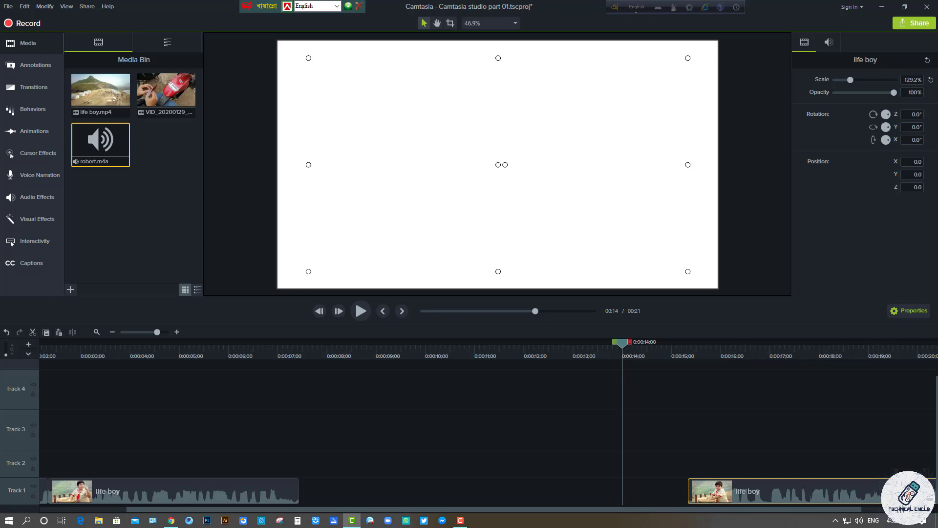
scroll(863, 514, "right", 3)
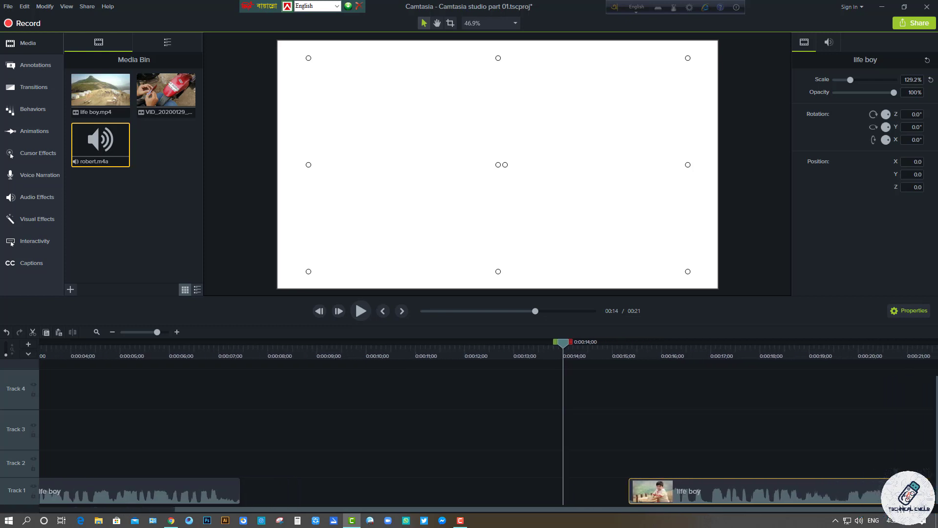
key("End")
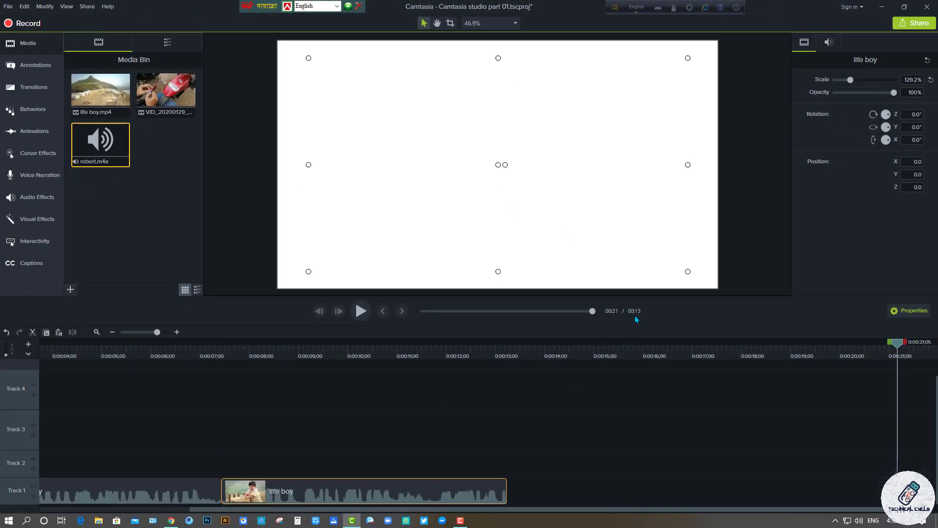
left_click_drag(488, 491, 772, 491)
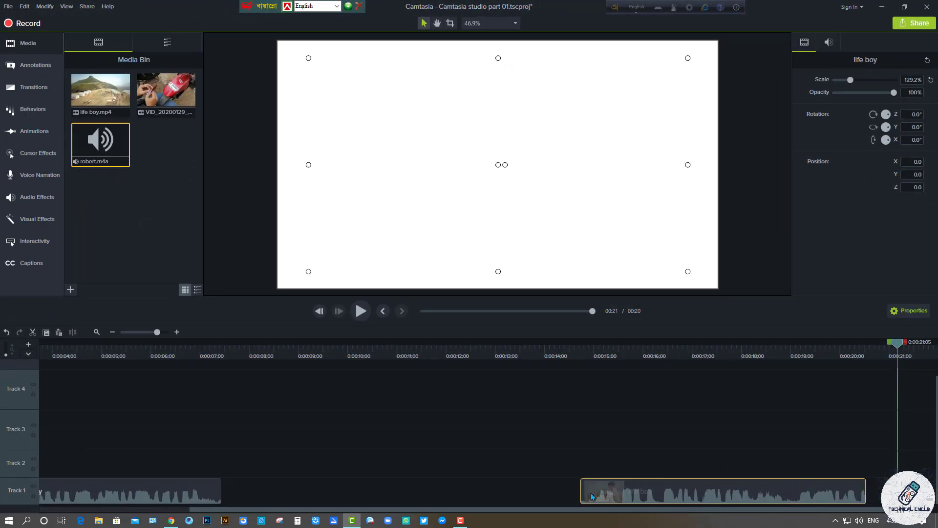
left_click_drag(591, 496, 233, 496)
- Place the playhead at 0:00:13;04 near the end of the last life boy segment, and clear the timeline selection
left_click(430, 347)
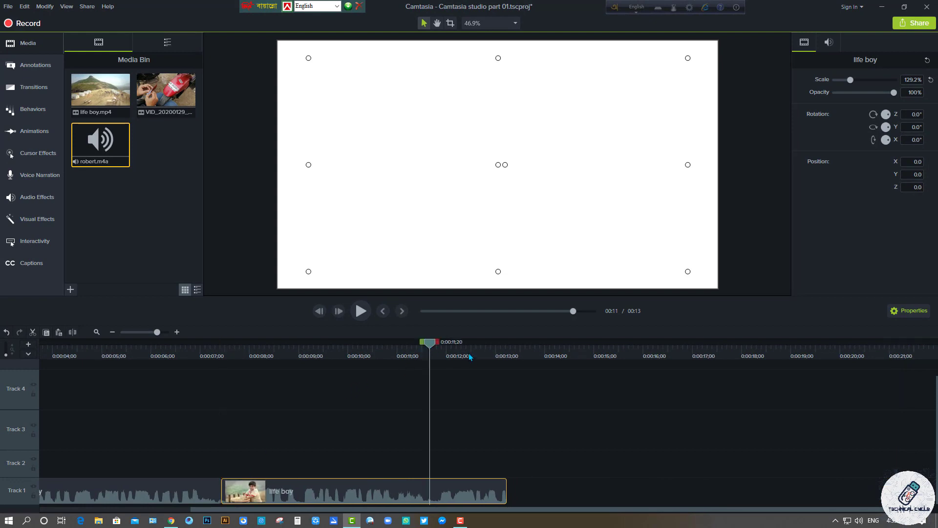
left_click_drag(432, 342, 489, 343)
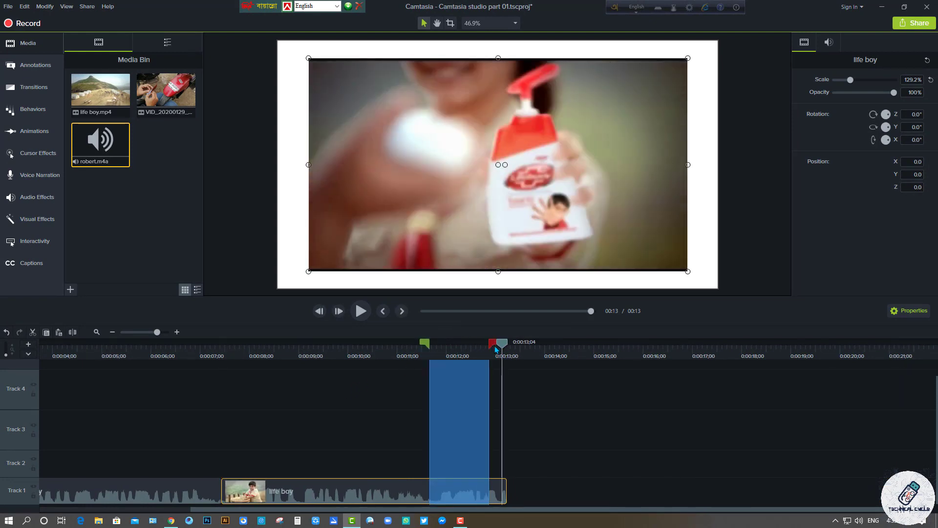
left_click(503, 354)
left_click(511, 443)
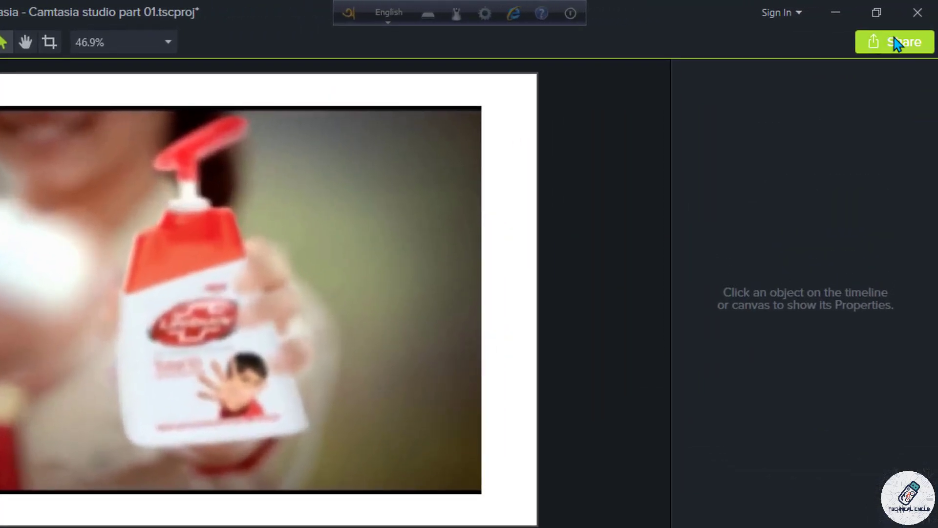
- Start a local file export, dismiss the activation notice, and choose the MP4 only (up to 1080p) production preset
left_click(898, 43)
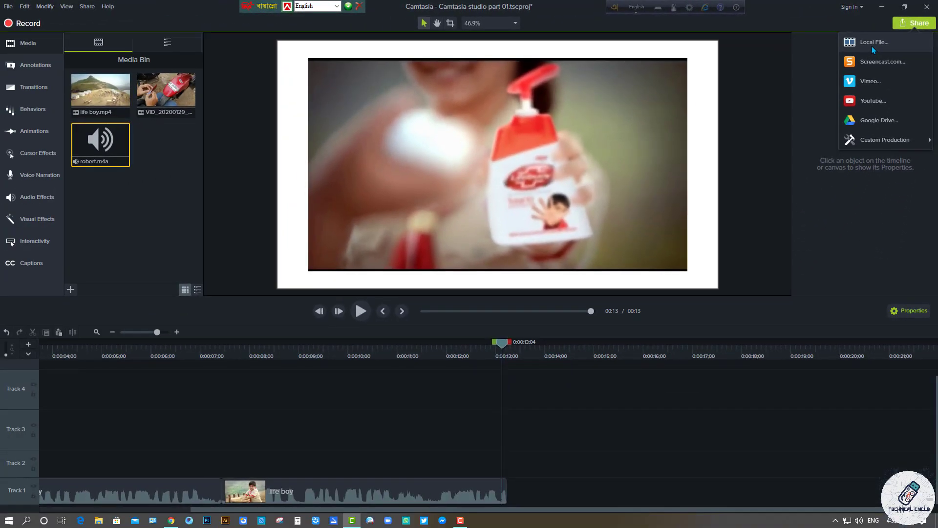
left_click(873, 44)
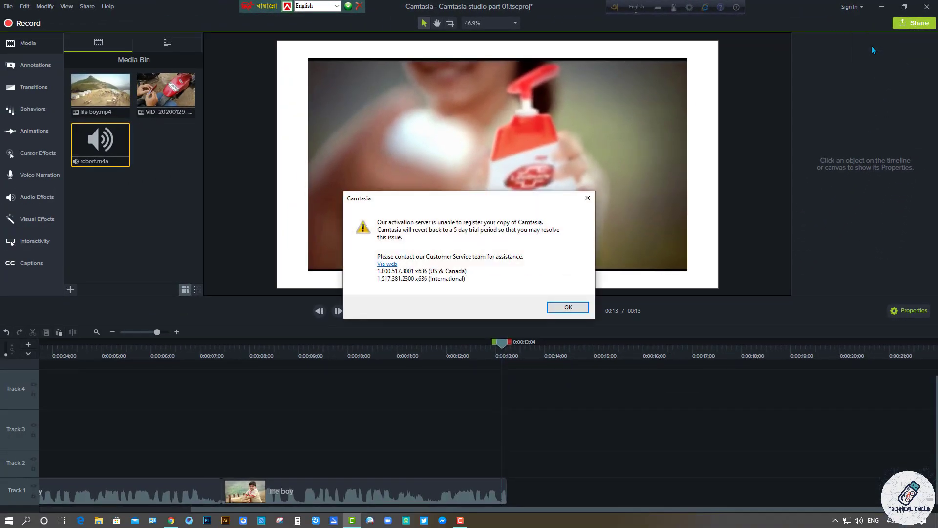
left_click(567, 308)
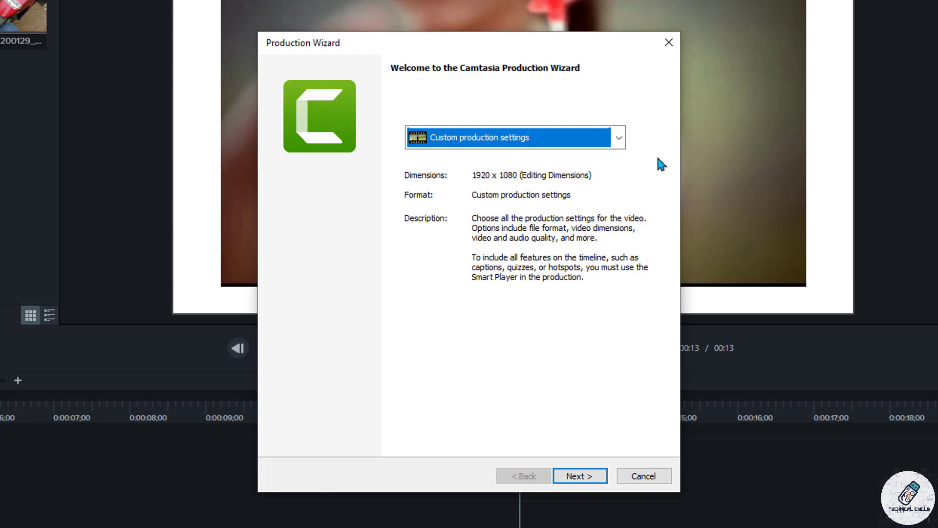
left_click(618, 141)
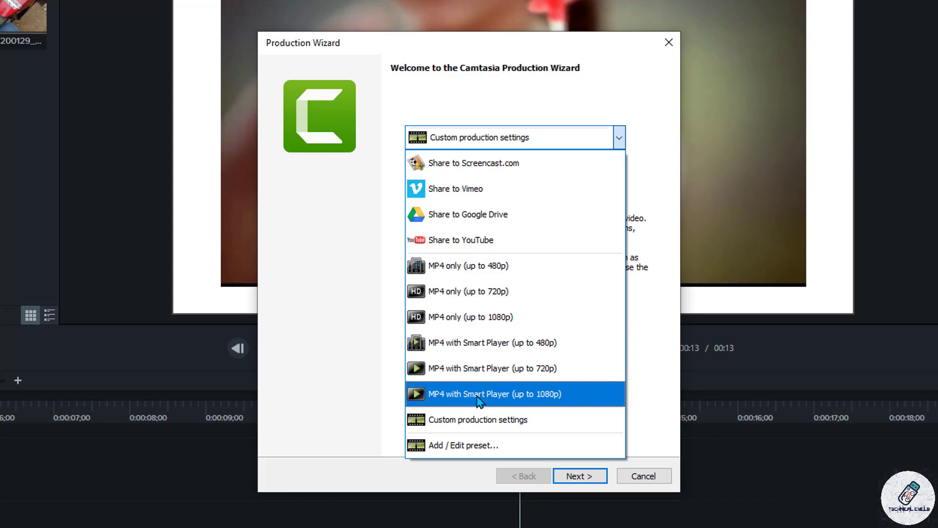
left_click(513, 317)
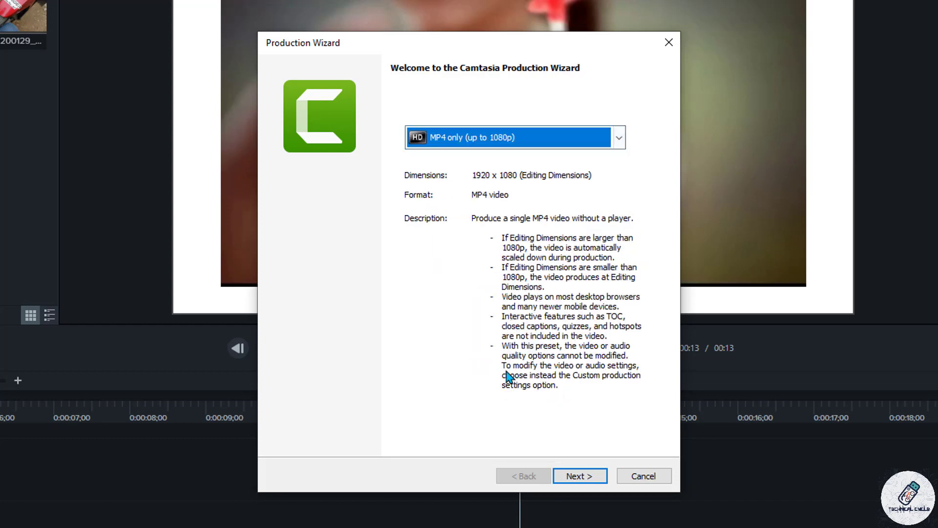
left_click(583, 477)
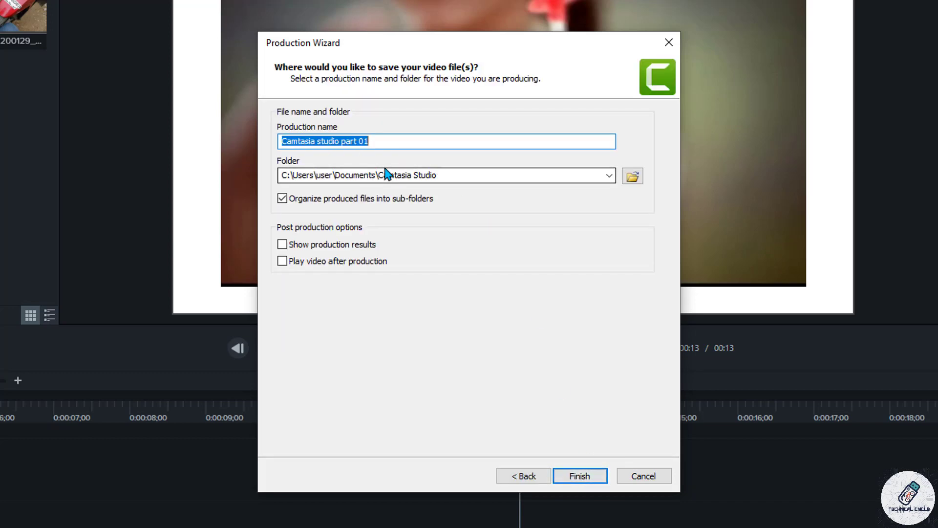
- Name the production Test and leave Show production results and Play video after production turned off
left_click_drag(379, 142, 1, 169)
type("Test")
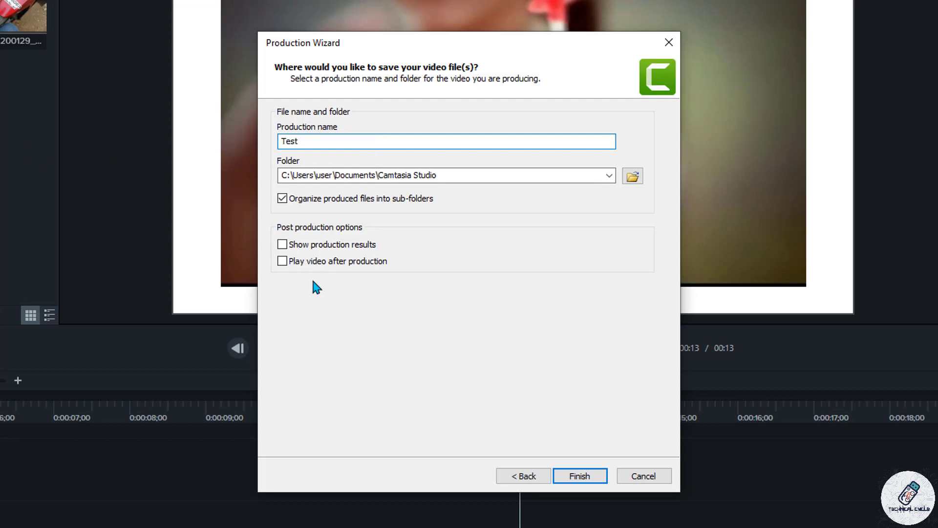
left_click(282, 244)
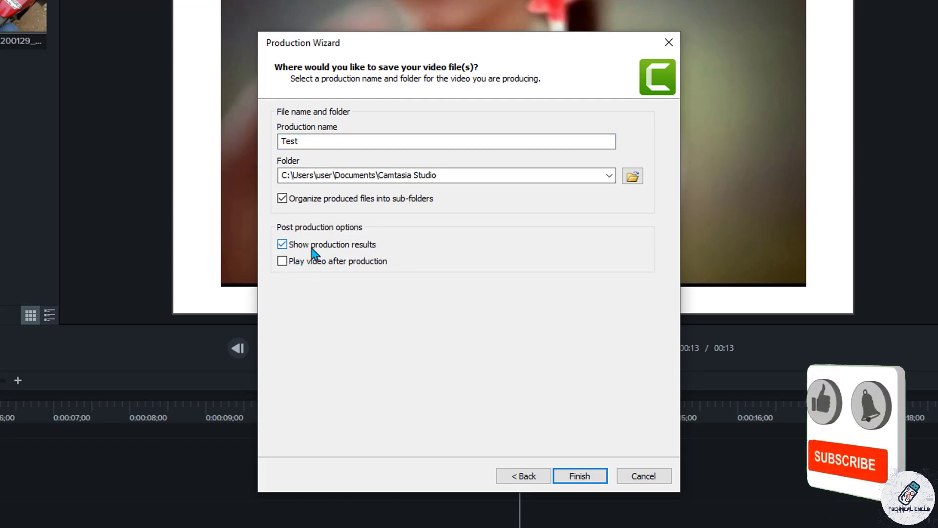
left_click(282, 244)
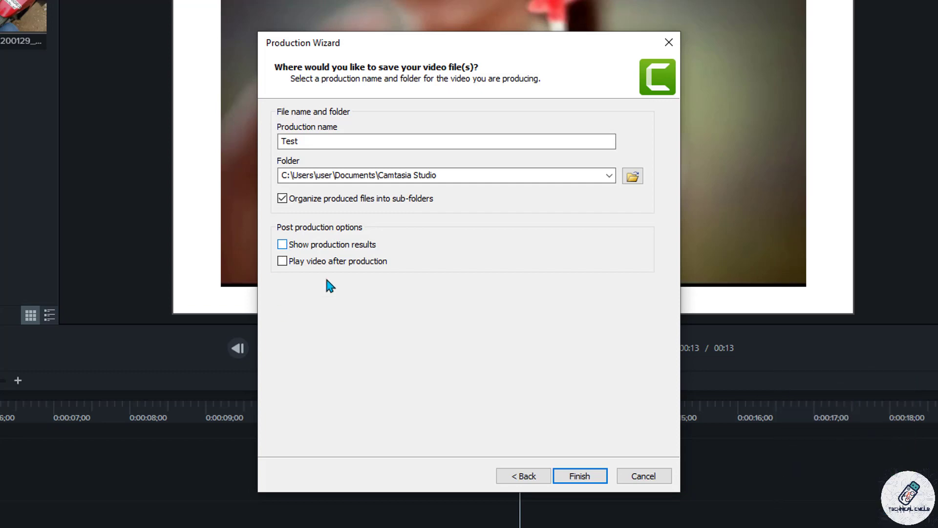
left_click(283, 262)
- Turn off organizing produced files into sub-folders and set the Desktop as the save folder for the Test MP4
left_click(610, 177)
left_click(614, 177)
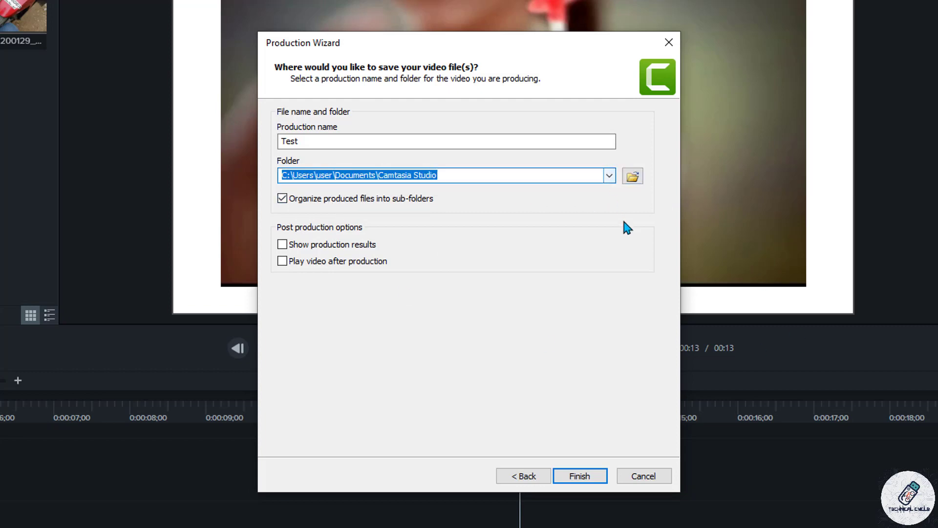
left_click(593, 176)
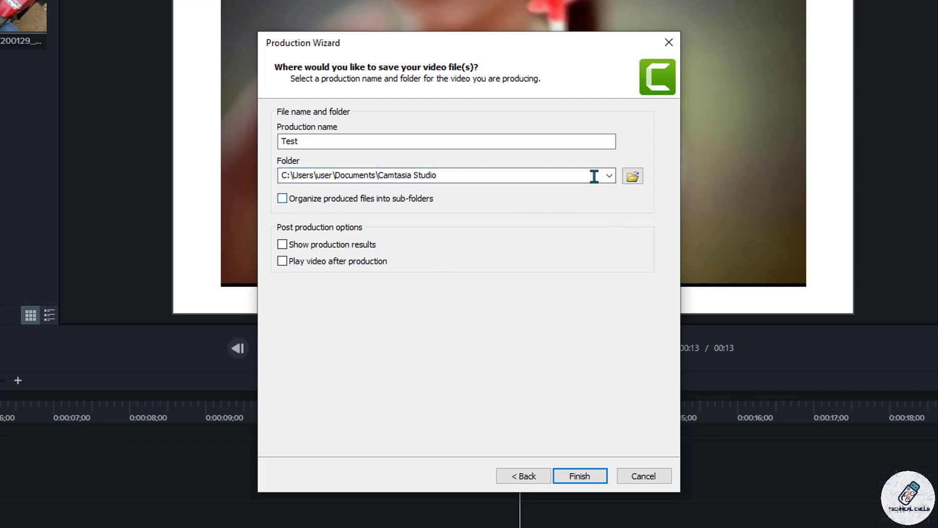
left_click(641, 181)
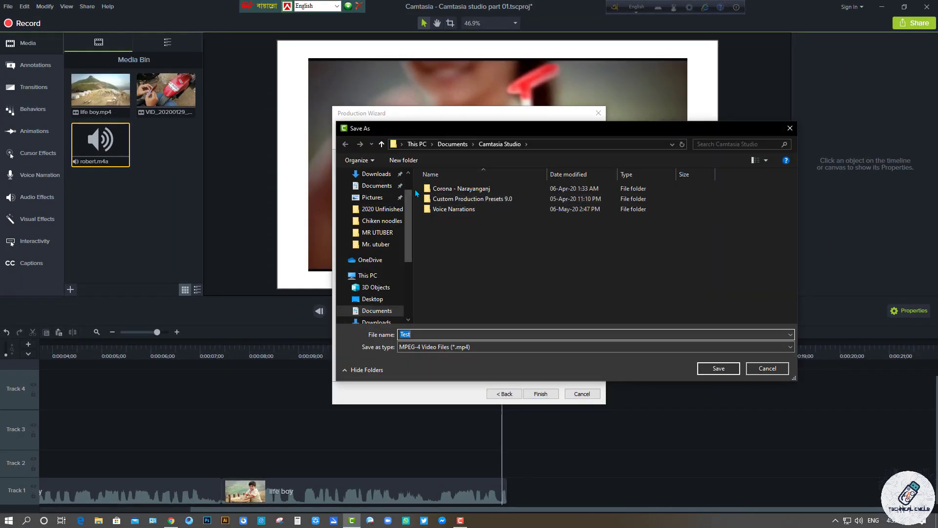
scroll(391, 234, "down", 3)
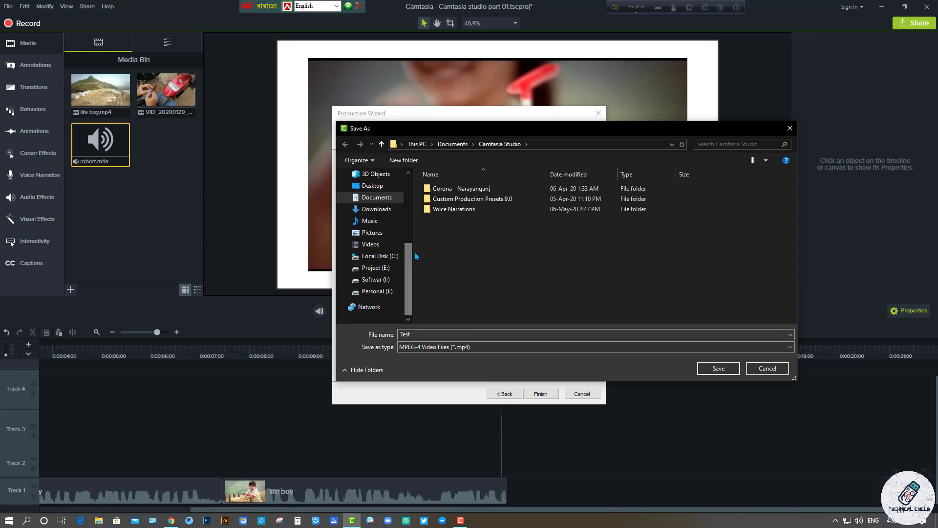
scroll(391, 205, "up", 4)
left_click(372, 174)
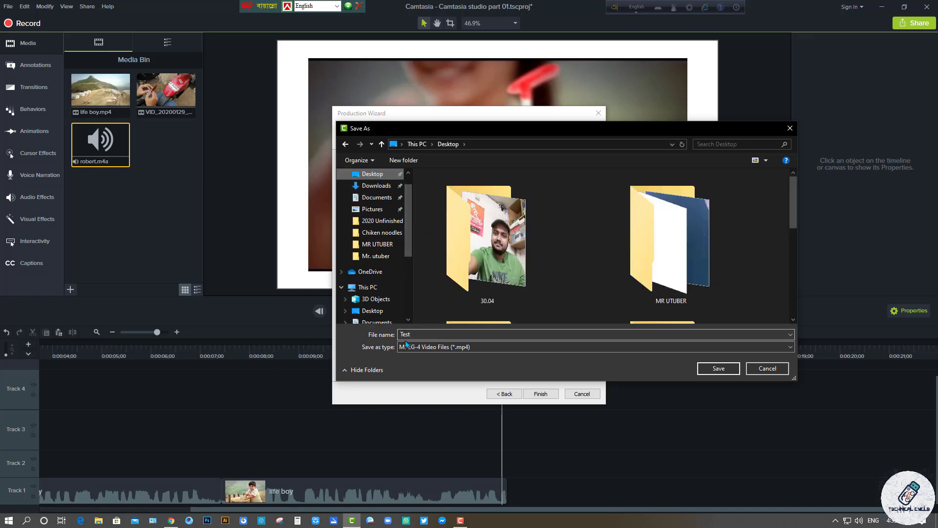
left_click(718, 368)
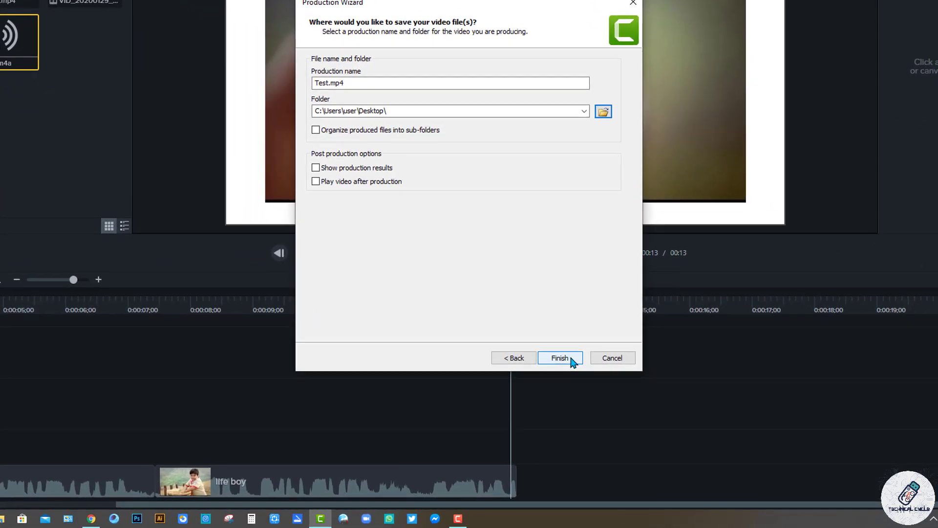
- Produce the video, check the desktop for the exported Test file, and return to Camtasia
left_click(571, 359)
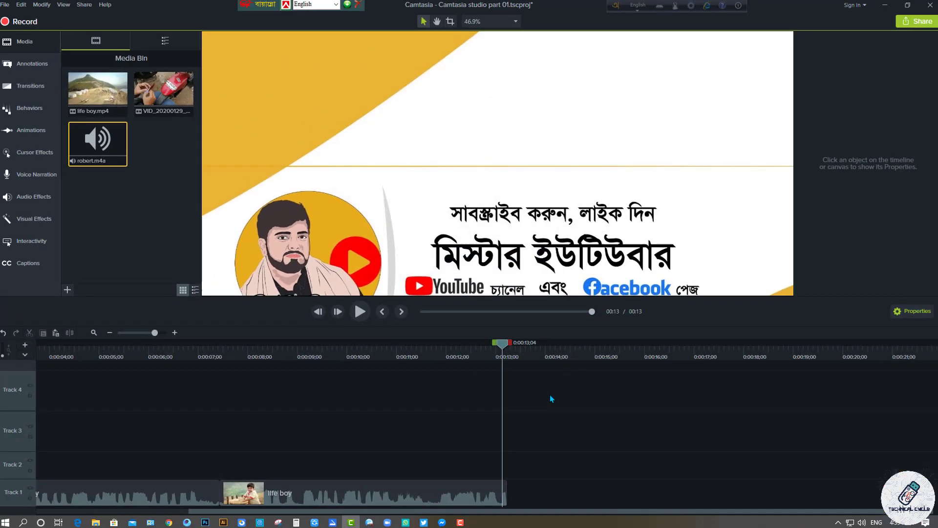
key("super+d")
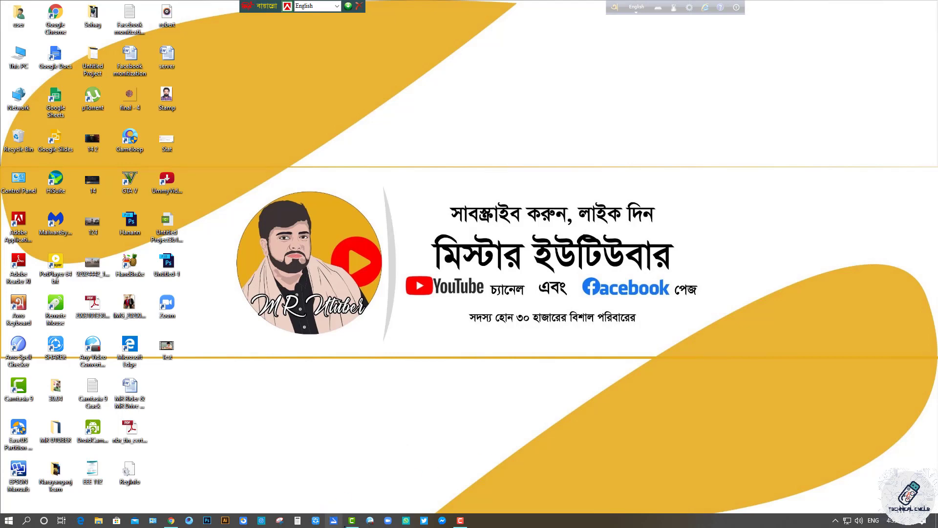
left_click(352, 521)
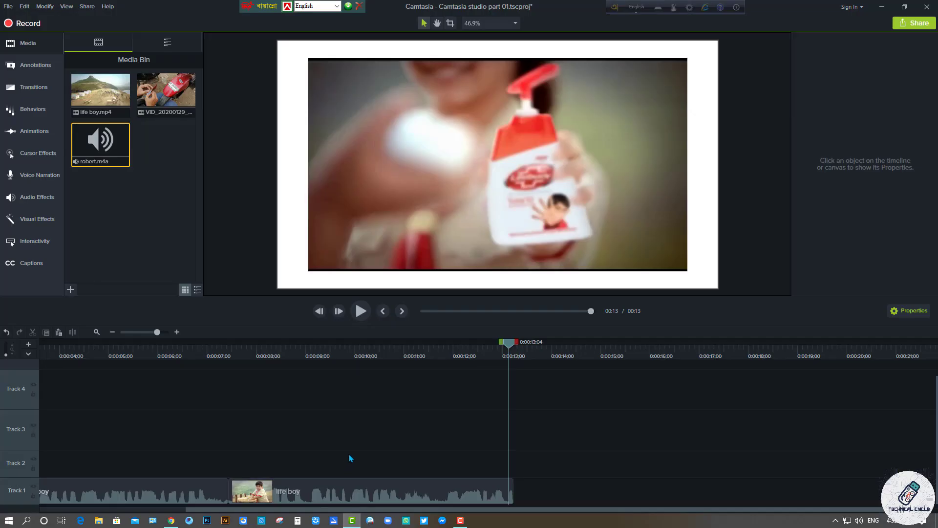